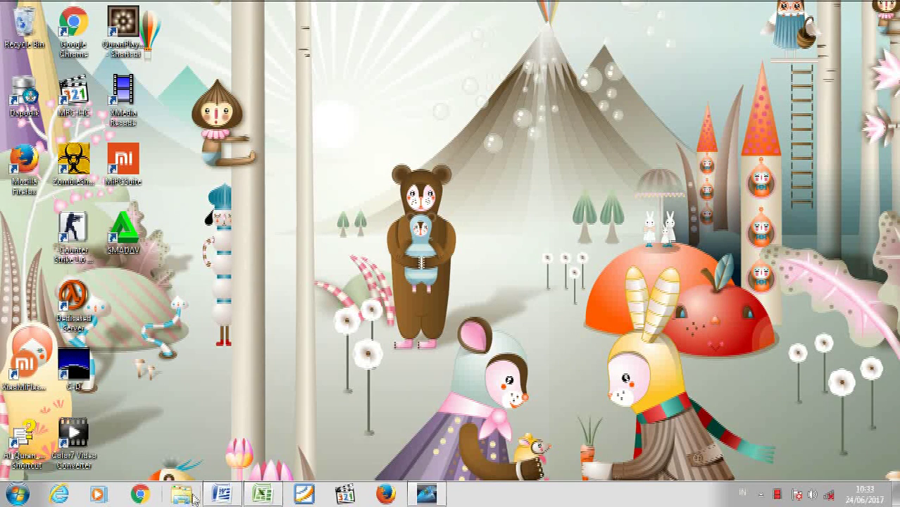
Switch to the open Excel workbook "validitas dan reliabelsoal - Copy (2)"
mouse_move(270, 496)
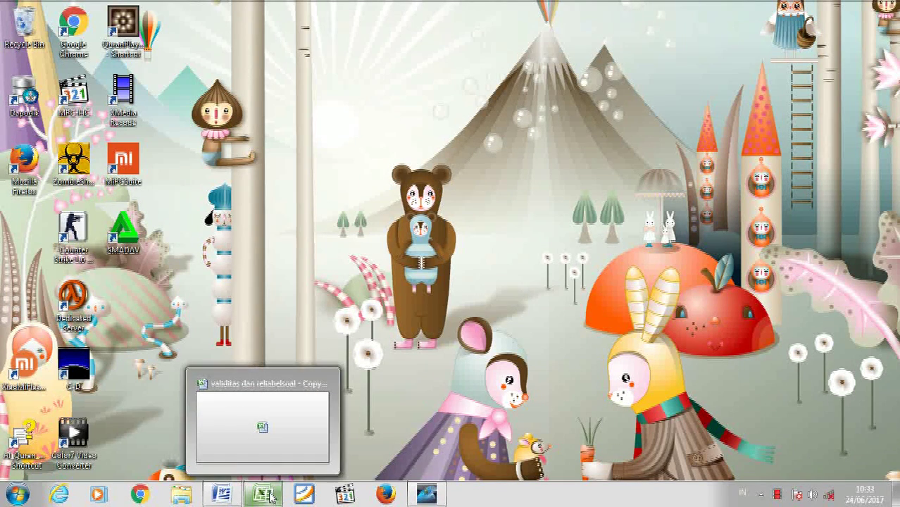
click(262, 423)
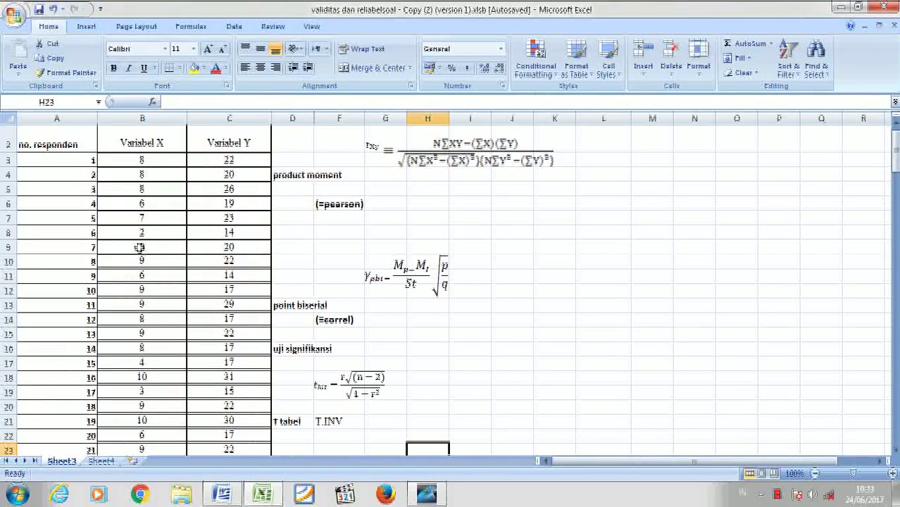
Look through the respondent numbers and the Variabel X and Variabel Y columns in Sheet3
click(75, 164)
key(Down)
key(Down)
key(Down)
key(Down)
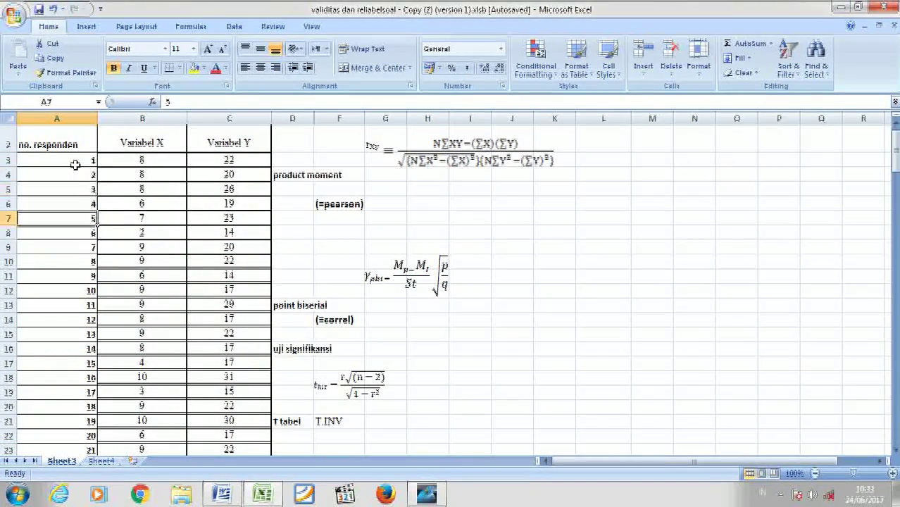
key(Down)
key(Down)
key(Down)
key(Down)
key(Down)
key(Down)
key(Down)
key(Down)
key(Down)
key(Down)
key(Down)
key(Down)
key(Down)
key(Down)
key(Down)
key(Down)
key(Down)
key(Down)
key(Up)
key(Up)
key(Up)
key(Up)
key(Up)
key(Up)
key(Up)
key(Up)
key(Up)
key(Up)
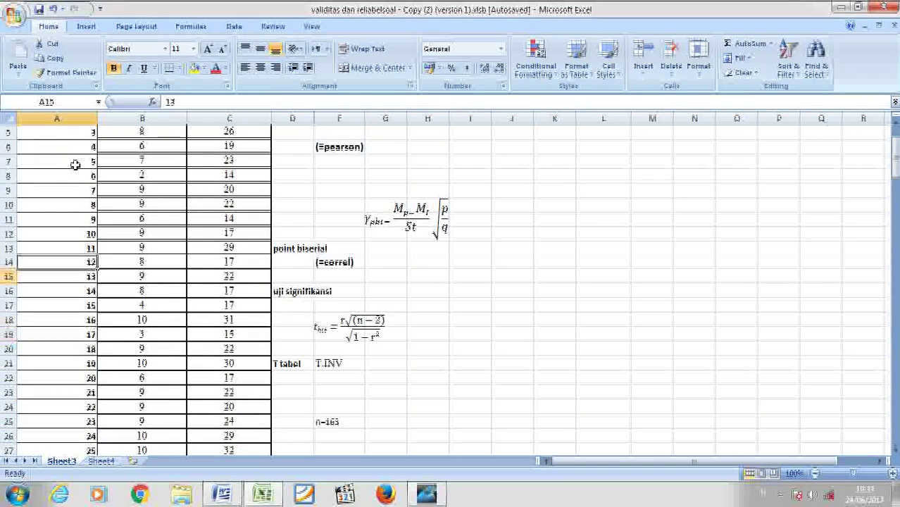
key(Up)
key(Up)
key(Up)
key(Up)
key(Up)
key(Up)
key(Up)
key(Up)
key(Up)
key(Up)
key(Up)
key(Up)
key(Up)
key(Right)
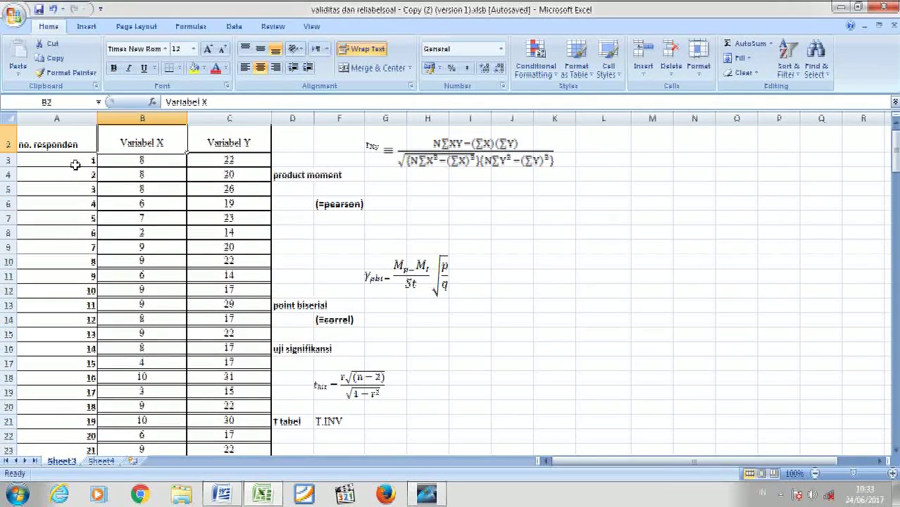
key(Right)
key(Down)
key(Left)
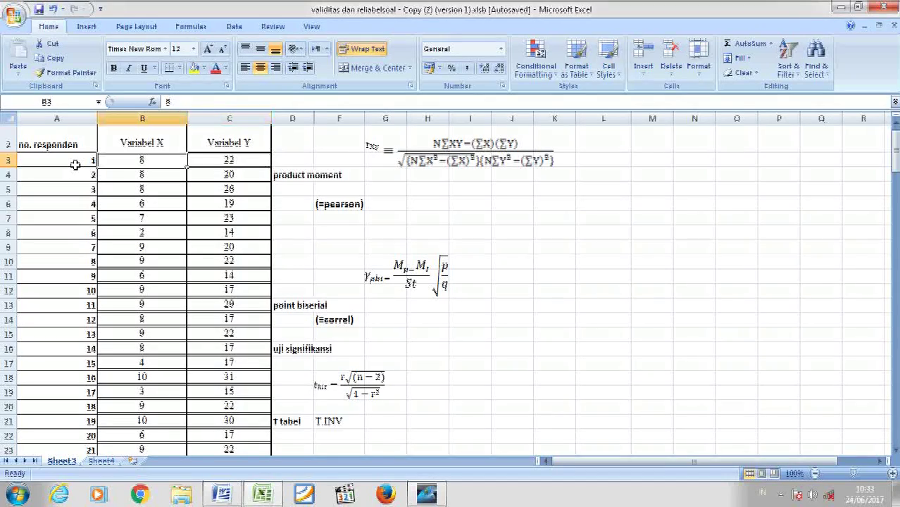
key(Up)
key(Down)
Start a PEARSON formula in cell G6, beside the (=pearson) label under product moment
click(380, 207)
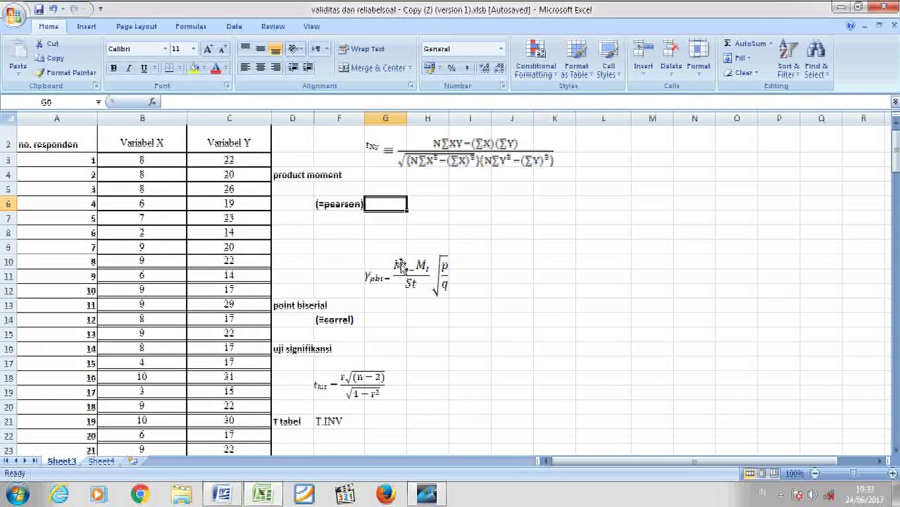
text(=)
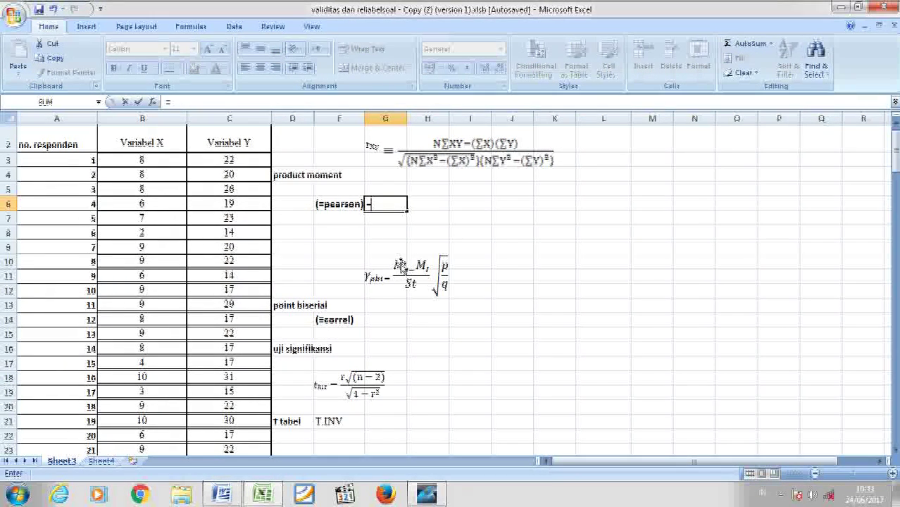
text(pe)
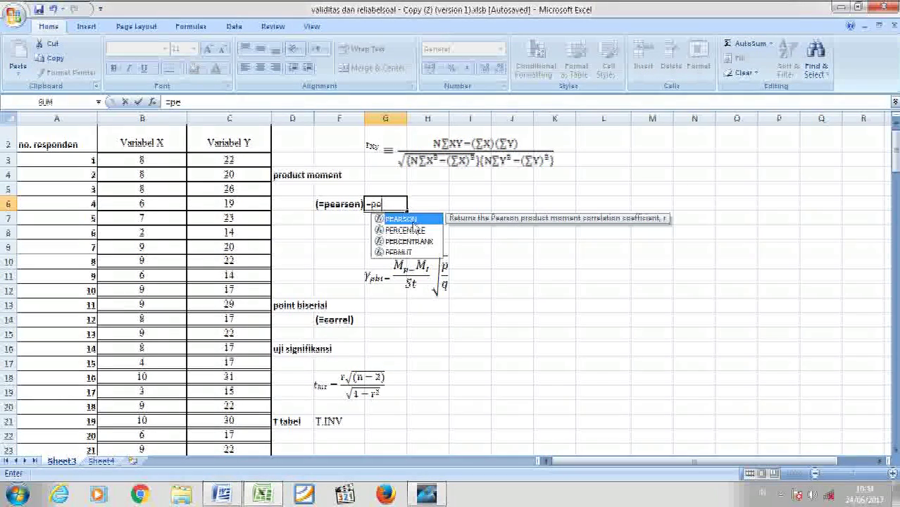
double_click(409, 220)
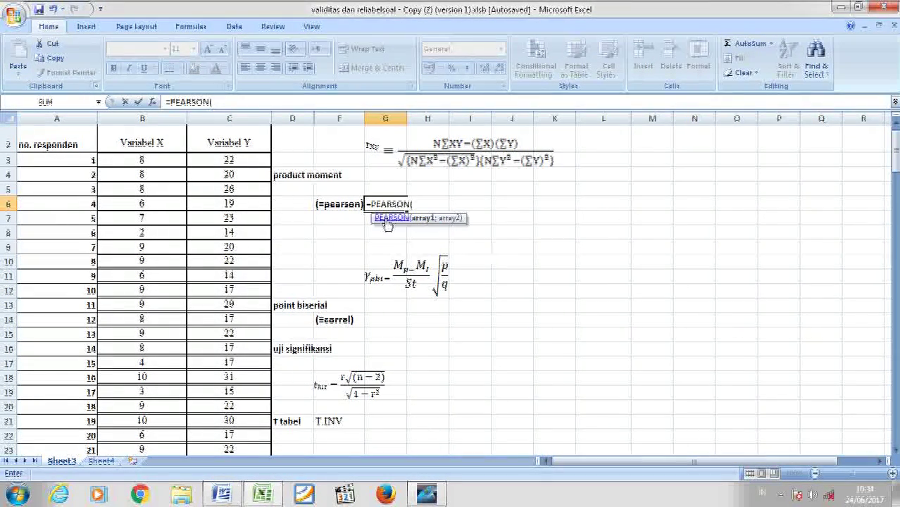
Enter the Variabel X scores B3:B165 as the first array of the PEARSON formula, followed by a semicolon separator
click(161, 163)
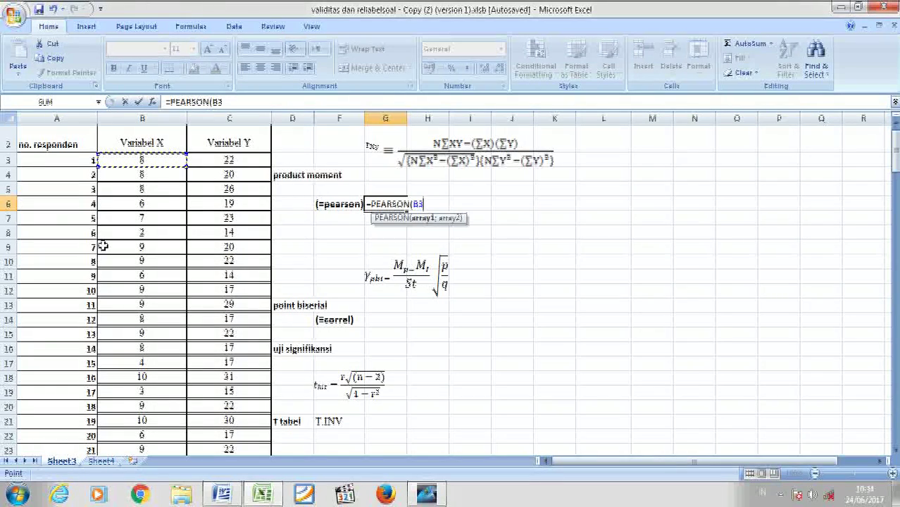
key(shift+Down)
key(shift+Down)
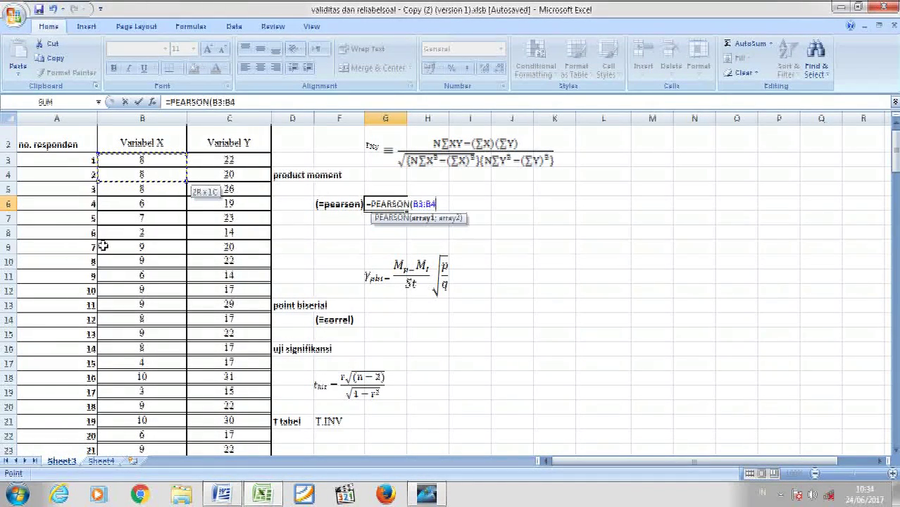
key(shift+Down)
key(shift+Down)
key(shift+Down)
key(shift+Down)
key(shift+Down)
key(shift+Down)
key(shift+Down)
key(shift+Down)
key(shift+Down)
key(shift+Down)
key(shift+Down)
key(shift+Down)
key(shift+Down)
key(shift+Down)
key(shift+Down)
key(shift+Down)
key(shift+Down)
key(shift+Down)
key(shift+Down)
key(shift+Down)
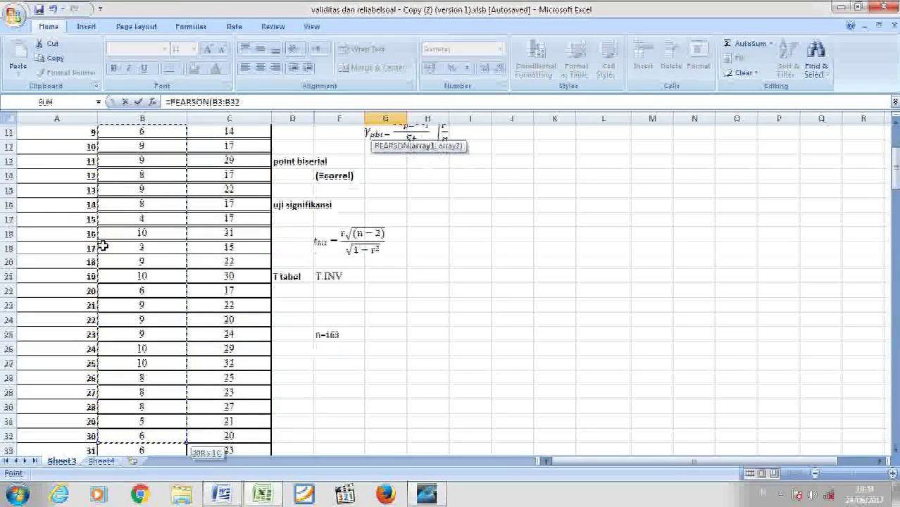
key(shift+Down)
key(shift+Down)
key(shift+Down)
key(shift+Down)
key(shift+Down)
key(shift+Down)
key(shift+Down)
key(shift+Down)
key(shift+Down)
key(shift+Down)
key(shift+Down)
key(shift+Down)
key(shift+Down)
key(shift+Down)
key(shift+Down)
key(shift+Down)
key(shift+Down)
key(shift+Down)
key(shift+Down)
key(shift+Down)
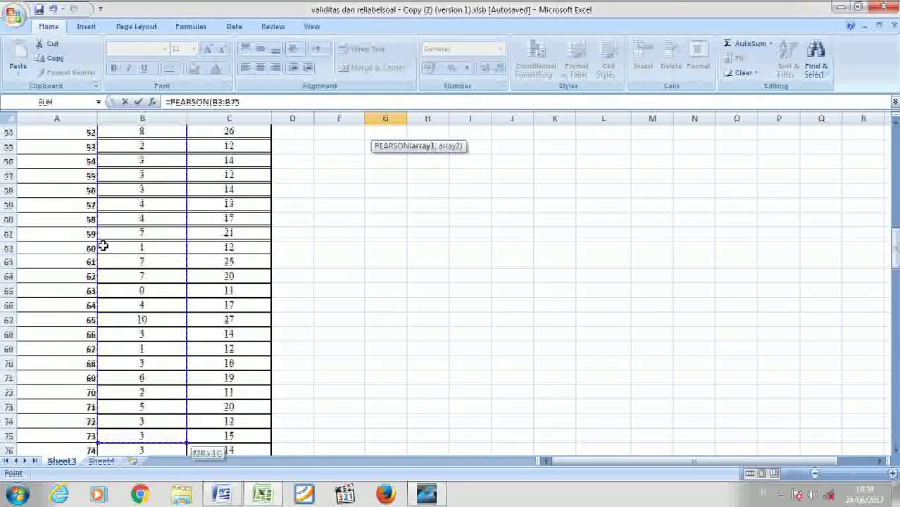
key(shift+Down)
key(shift+Down)
key(shift+Down)
key(shift+Down)
key(shift+Down)
key(shift+Down)
key(shift+Down)
key(shift+Down)
key(shift+Down)
key(shift+Down)
key(shift+Down)
key(shift+Down)
key(shift+Down)
key(shift+Down)
key(shift+Down)
key(shift+Down)
key(shift+Down)
key(shift+Down)
key(shift+Down)
key(shift+Down)
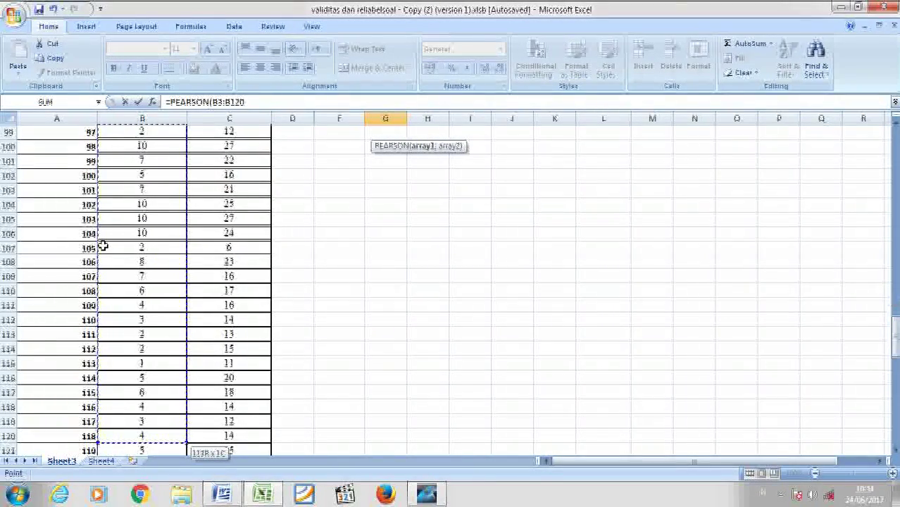
key(shift+Down)
key(shift+Down)
key(shift+Down)
key(shift+Down)
key(shift+Down)
key(shift+Down)
key(shift+Down)
key(shift+Down)
key(shift+Down)
key(shift+Down)
key(shift+Down)
key(shift+Down)
key(shift+Down)
key(shift+Down)
key(shift+Down)
key(shift+Down)
key(shift+Down)
key(shift+Down)
key(shift+Down)
key(shift+Down)
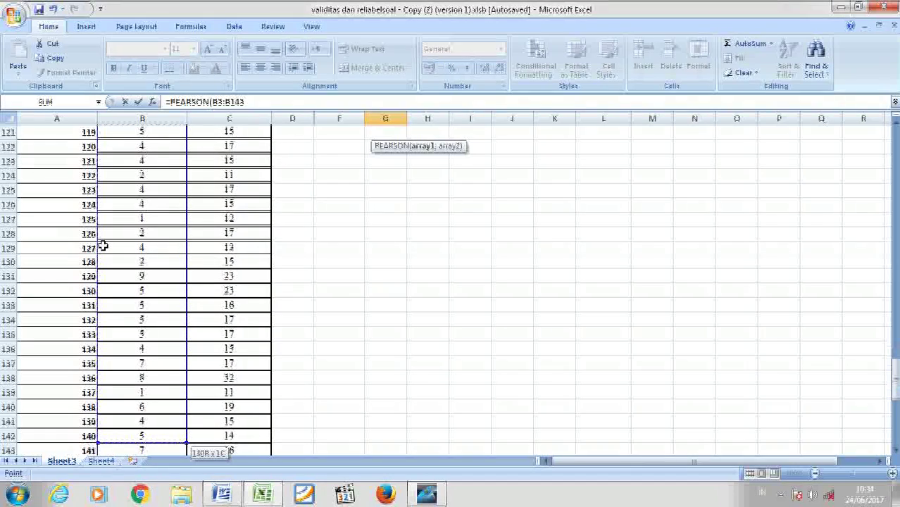
key(shift+Up)
key(shift+Up)
key(shift+Up)
key(shift+Up)
key(shift+Up)
key(shift+Up)
key(shift+Up)
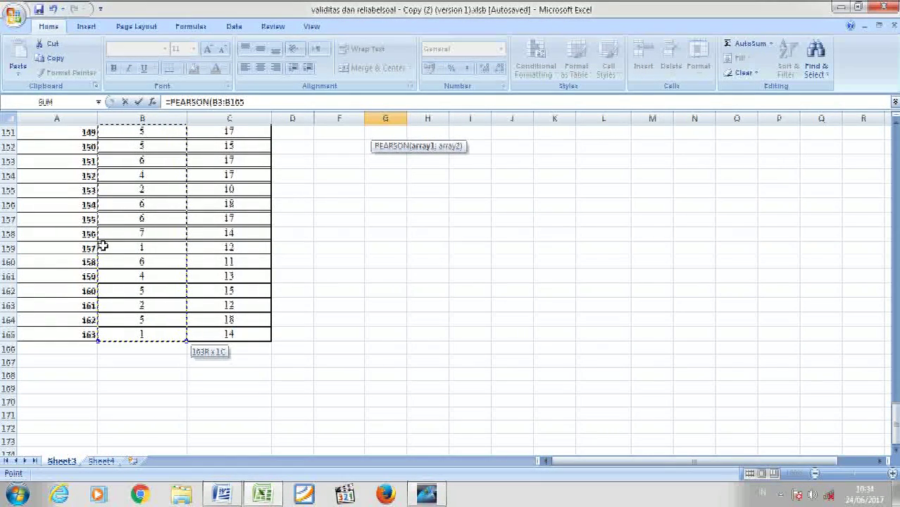
text(;)
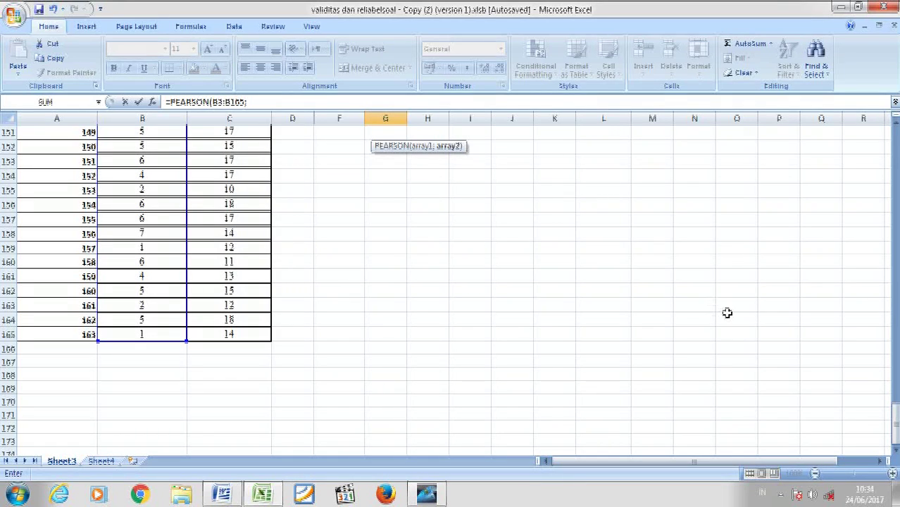
Complete the PEARSON formula in G6 with the Variabel Y scores C3:C165 as the second array and calculate it
drag(894, 418, 894, 154)
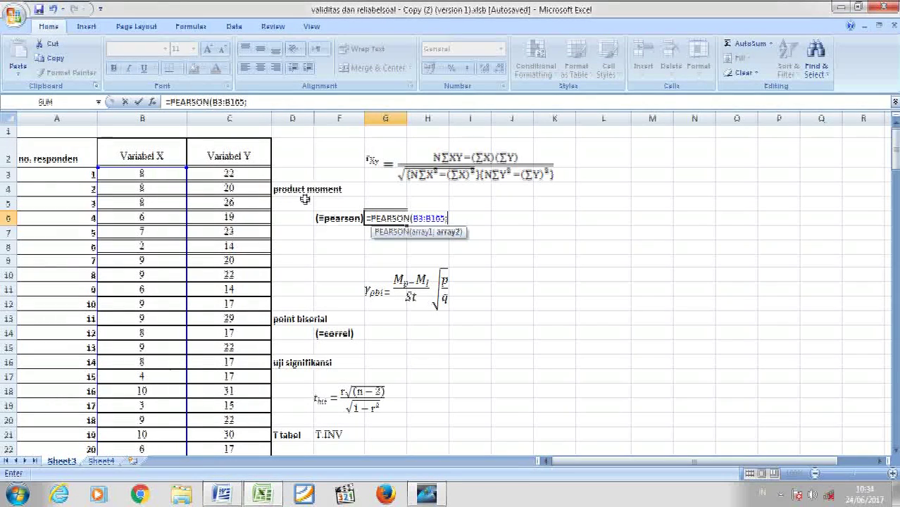
click(224, 177)
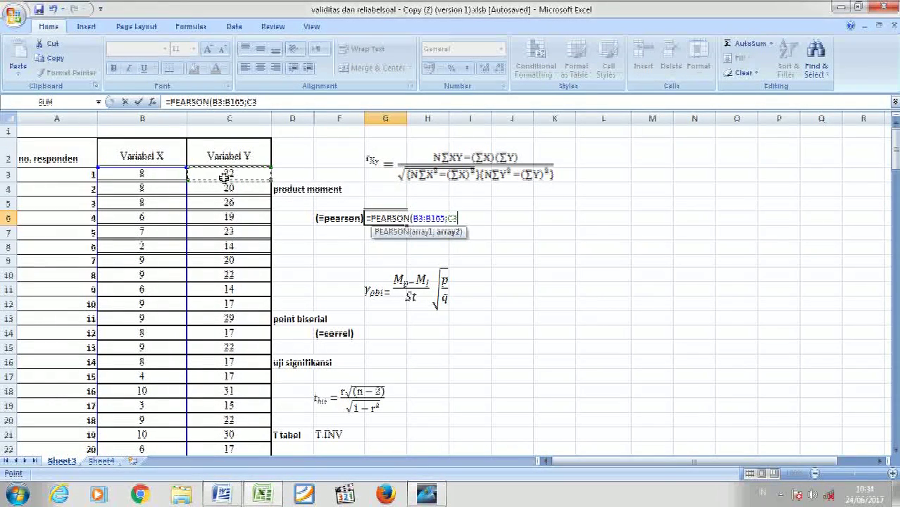
key(shift+Down)
key(shift+Down)
key(shift+Down)
key(shift+Down)
key(shift+Down)
key(shift+Down)
key(shift+Down)
key(shift+Down)
key(shift+Down)
key(shift+Down)
key(shift+Down)
key(shift+Down)
key(shift+Down)
key(shift+Down)
key(shift+Down)
key(shift+Down)
key(shift+Down)
key(shift+Down)
key(shift+Down)
key(shift+Down)
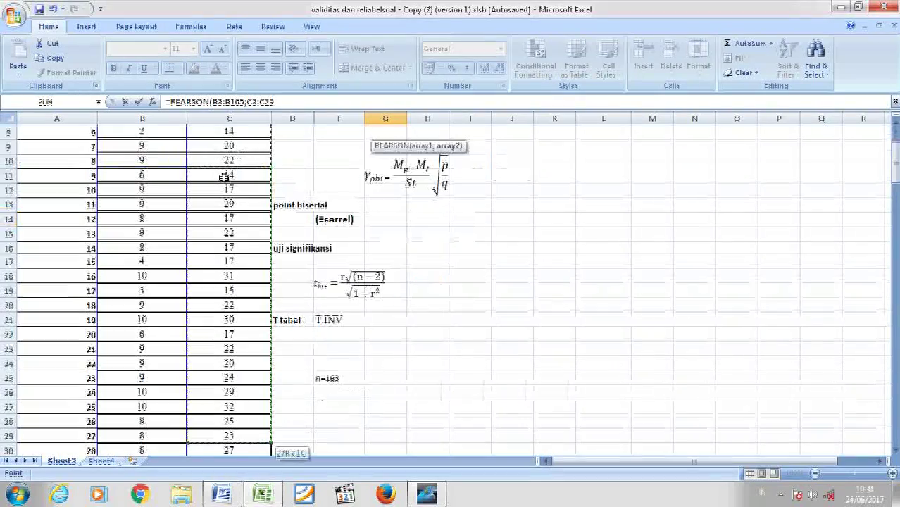
key(shift+Down)
key(shift+Down)
key(shift+Down)
key(shift+Down)
key(shift+Down)
key(shift+Down)
key(shift+Down)
key(shift+Down)
key(shift+Down)
key(shift+Down)
key(shift+Down)
key(shift+Down)
key(shift+Down)
key(shift+Down)
key(shift+Down)
key(shift+Down)
key(shift+Down)
key(shift+Down)
key(shift+Down)
key(shift+Down)
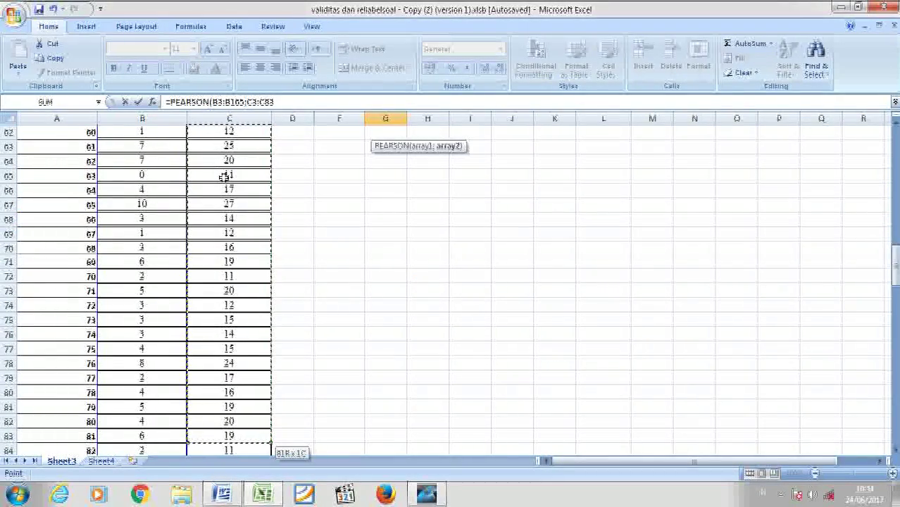
key(shift+Down)
key(shift+Down)
key(shift+Down)
key(shift+Down)
key(shift+Down)
key(shift+Down)
key(shift+Down)
key(shift+Down)
key(shift+Down)
key(shift+Down)
key(shift+Down)
key(shift+Down)
key(shift+Down)
key(shift+Down)
key(shift+Down)
key(shift+Down)
key(shift+Down)
key(shift+Down)
key(shift+Down)
key(shift+Down)
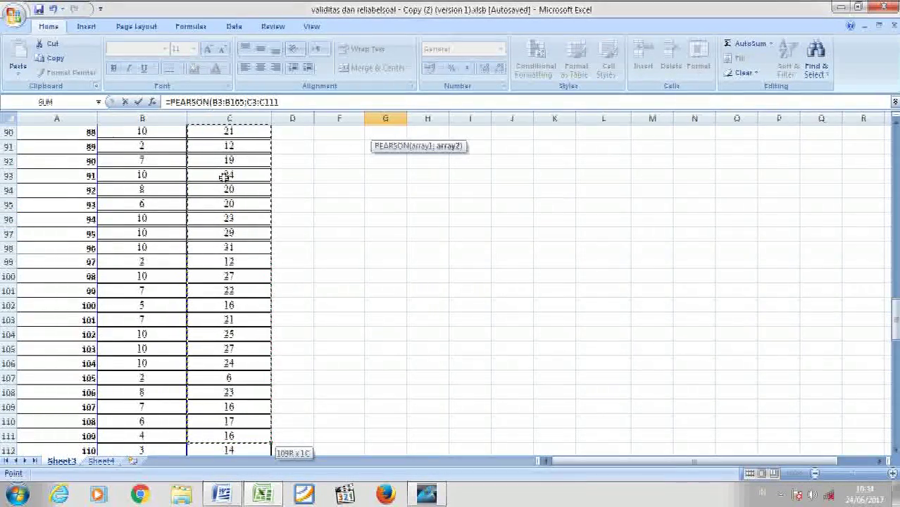
key(shift+Down)
key(shift+Down)
key(shift+Down)
key(shift+Down)
key(shift+Down)
key(shift+Down)
key(shift+Down)
key(shift+Down)
key(shift+Down)
key(shift+Down)
key(shift+Down)
key(shift+Down)
key(shift+Down)
key(shift+Down)
key(shift+Down)
key(shift+Down)
key(shift+Down)
key(shift+Down)
key(shift+Down)
key(shift+Down)
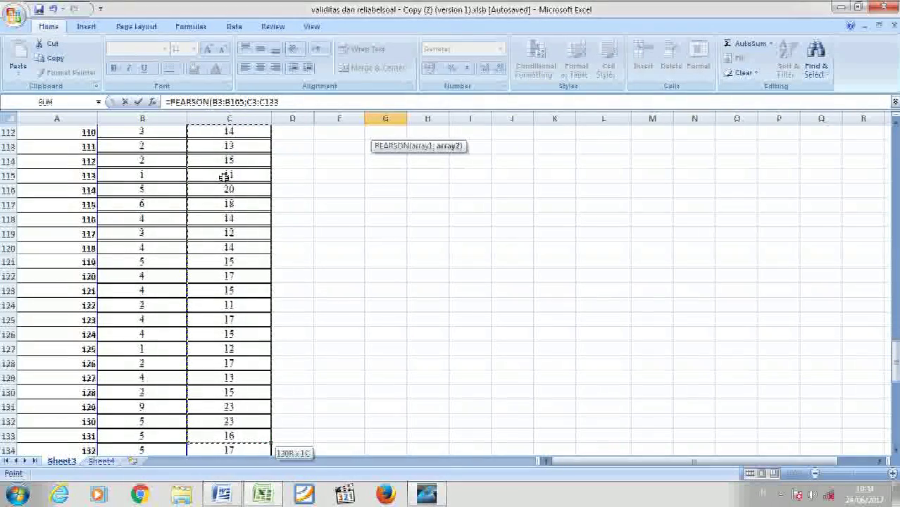
key(shift+Down)
key(shift+Down)
key(shift+Down)
key(shift+Down)
key(shift+Down)
key(shift+Down)
key(shift+Down)
key(shift+Down)
key(shift+Down)
key(shift+Down)
key(shift+Down)
key(shift+Down)
key(shift+Down)
key(shift+Down)
key(shift+Down)
key(shift+Down)
key(shift+Down)
key(shift+Down)
key(shift+Down)
key(shift+Down)
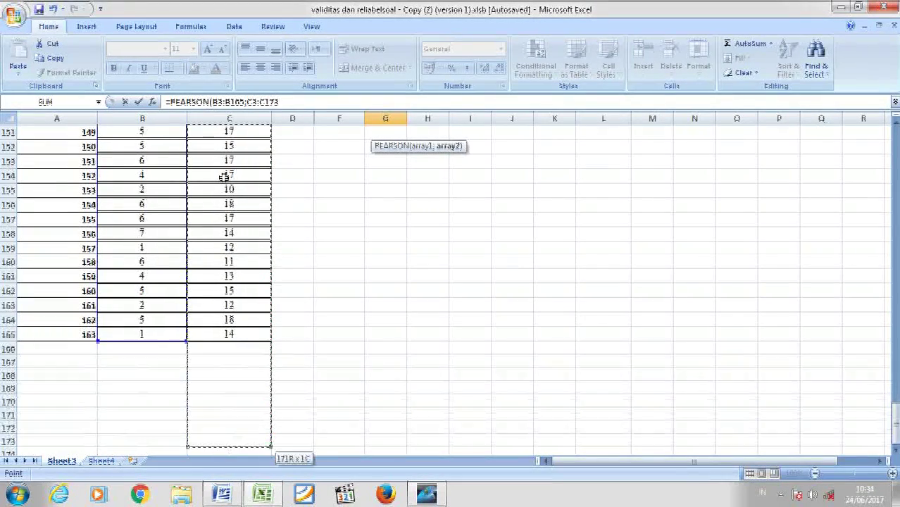
key(shift+Up)
key(shift+Up)
key(shift+Up)
key(shift+Up)
key(shift+Up)
key(shift+Up)
key(shift+Up)
key(shift+Up)
key(shift+Up)
key(shift+Up)
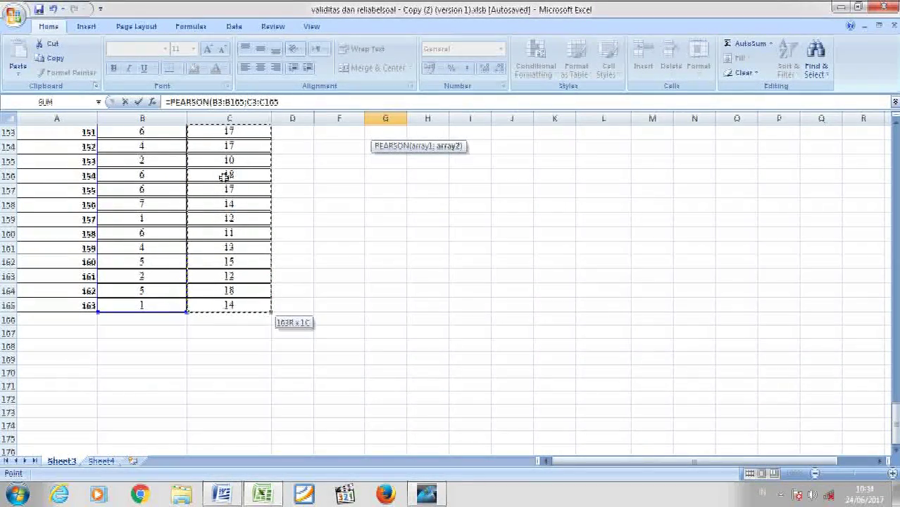
text())
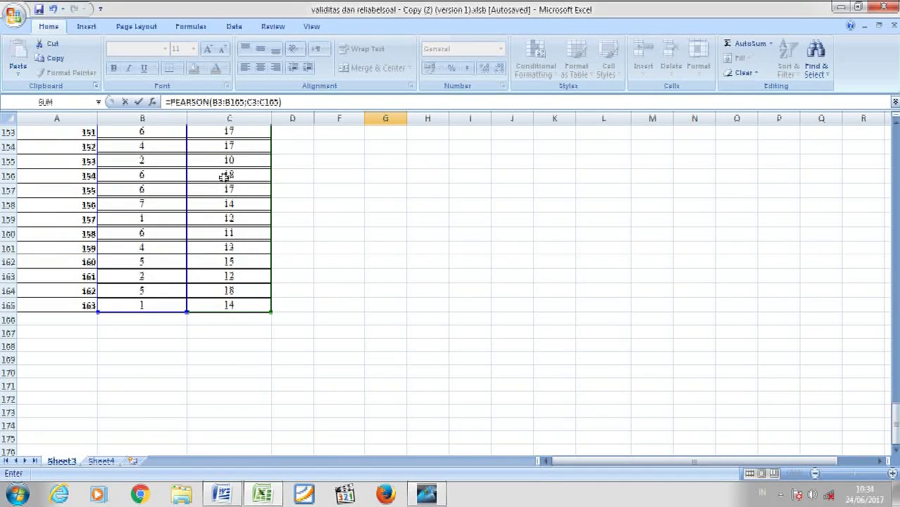
key(Return)
key(Up)
key(Up)
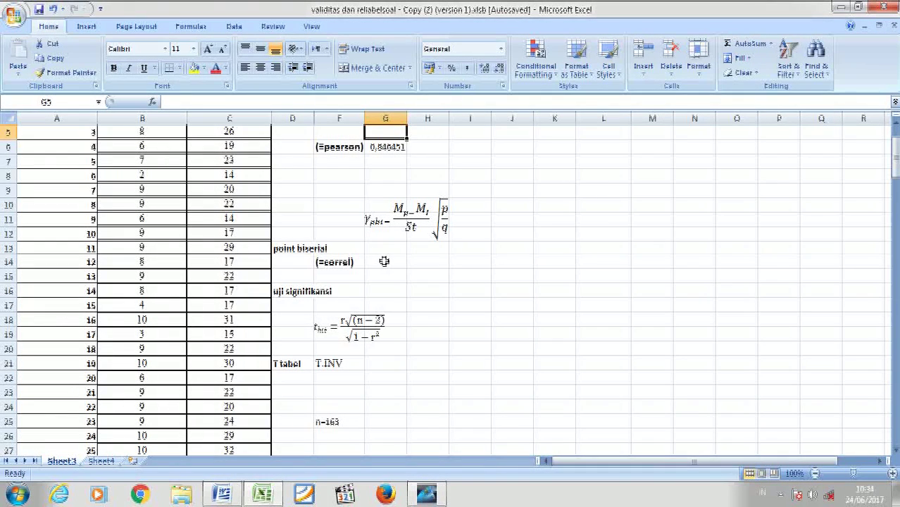
Start a CORREL formula in cell G14, beside the (=correl) label under point biserial
click(384, 261)
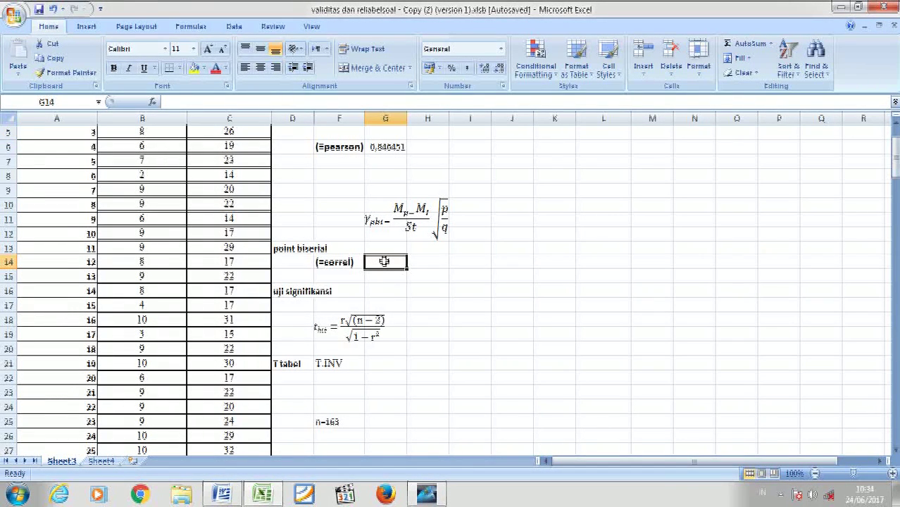
text(=)
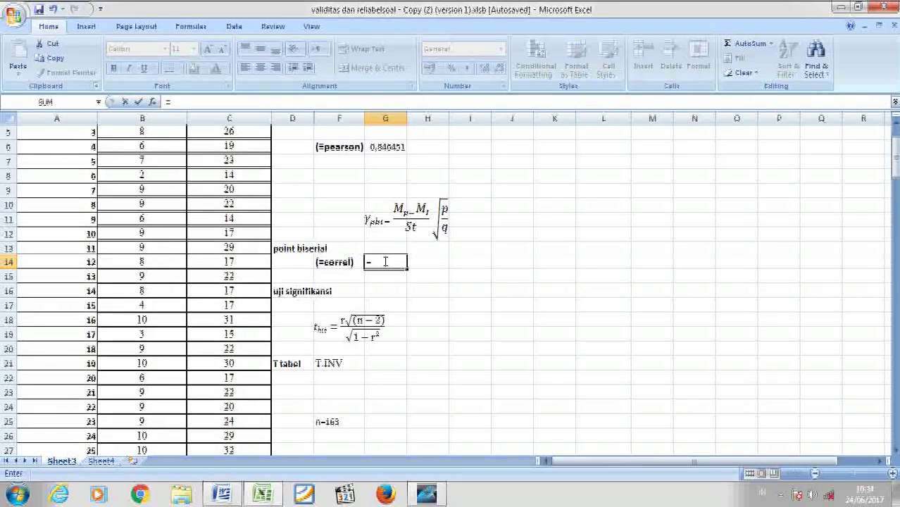
text(corr)
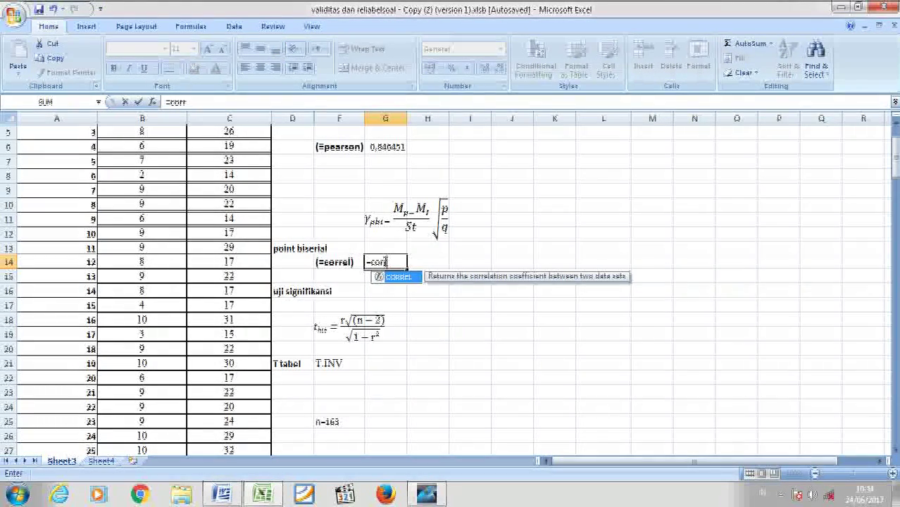
double_click(398, 277)
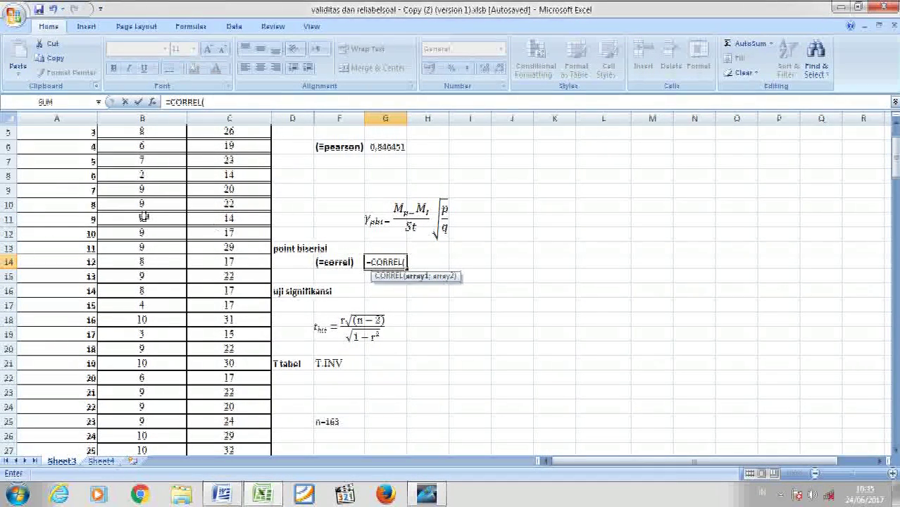
Enter the Variabel X scores B3:B165 as the first array of the CORREL formula in G14, followed by a semicolon separator
click(134, 202)
key(Up)
key(Up)
key(Up)
key(Up)
key(Up)
key(Up)
key(Up)
key(Up)
key(Up)
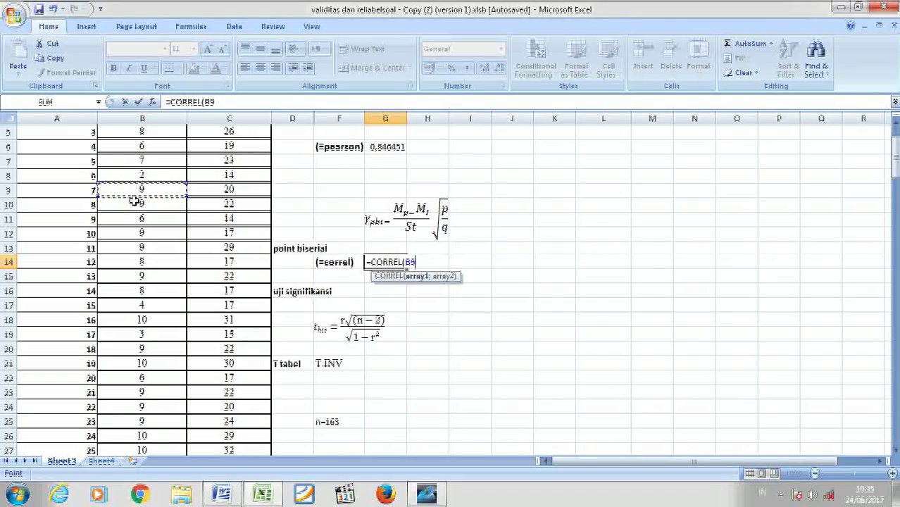
key(Down)
key(Down)
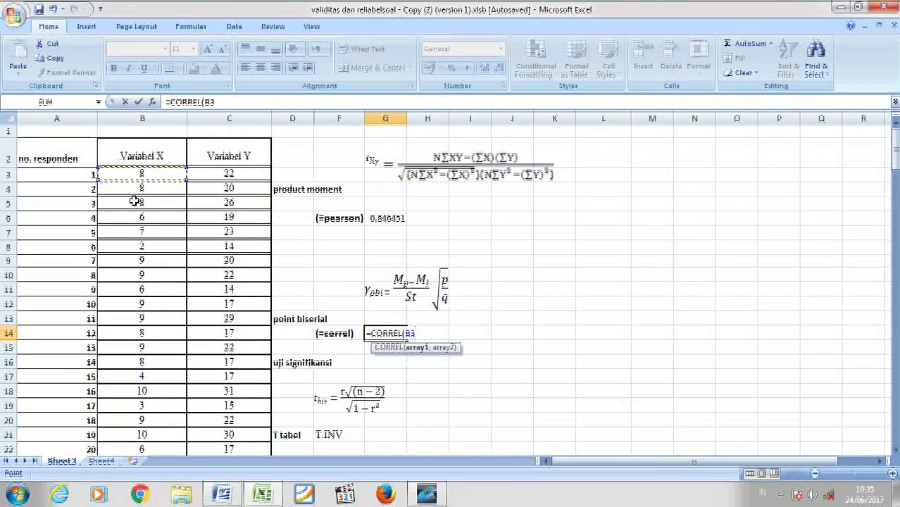
key(shift+Down)
key(shift+Down)
key(shift+Down)
key(shift+Down)
key(shift+Down)
key(shift+Down)
key(shift+Down)
key(shift+Down)
key(shift+Down)
key(shift+Down)
key(shift+Down)
key(shift+Down)
key(shift+Down)
key(shift+Down)
key(shift+Down)
key(shift+Down)
key(shift+Down)
key(shift+Down)
key(shift+Down)
key(shift+Down)
key(shift+Down)
key(shift+Down)
key(shift+Down)
key(shift+Down)
key(shift+Down)
key(shift+Down)
key(shift+Down)
key(shift+Down)
key(shift+Down)
key(shift+Down)
key(shift+Down)
key(shift+Down)
key(shift+Down)
key(shift+Down)
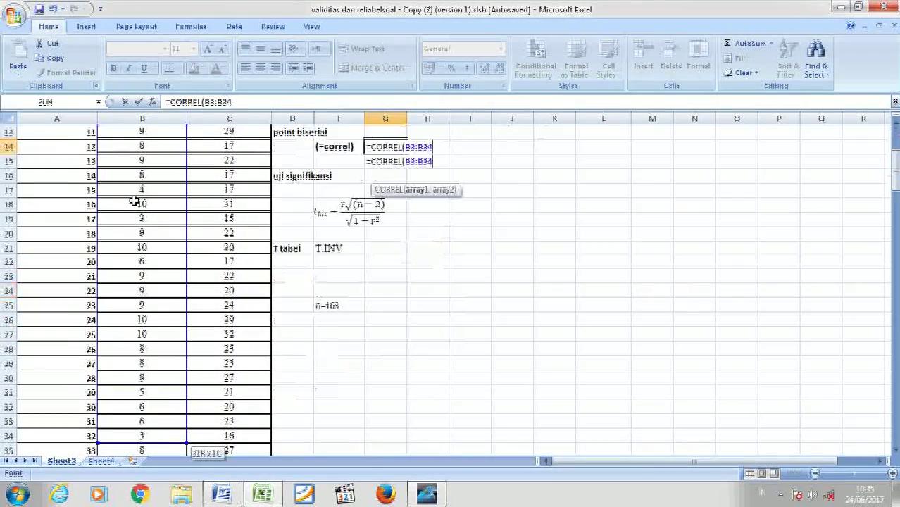
key(shift+Down)
key(shift+Down)
key(shift+Down)
key(shift+Down)
key(shift+Down)
key(shift+Down)
key(shift+Down)
key(shift+Down)
key(shift+Down)
key(shift+Down)
key(shift+Down)
key(shift+Down)
key(shift+Down)
key(shift+Down)
key(shift+Down)
key(shift+Down)
key(shift+Down)
key(shift+Down)
key(shift+Down)
key(shift+Down)
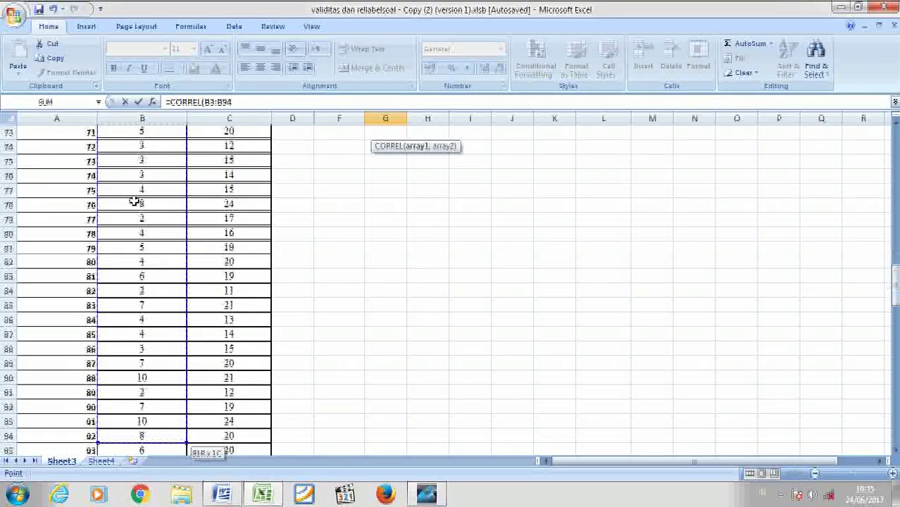
key(shift+Down)
key(shift+Down)
key(shift+Down)
key(shift+Down)
key(shift+Down)
key(shift+Down)
key(shift+Down)
key(shift+Down)
key(shift+Down)
key(shift+Down)
key(shift+Down)
key(shift+Down)
key(shift+Down)
key(shift+Down)
key(shift+Down)
key(shift+Down)
key(shift+Down)
key(shift+Down)
key(shift+Down)
key(shift+Down)
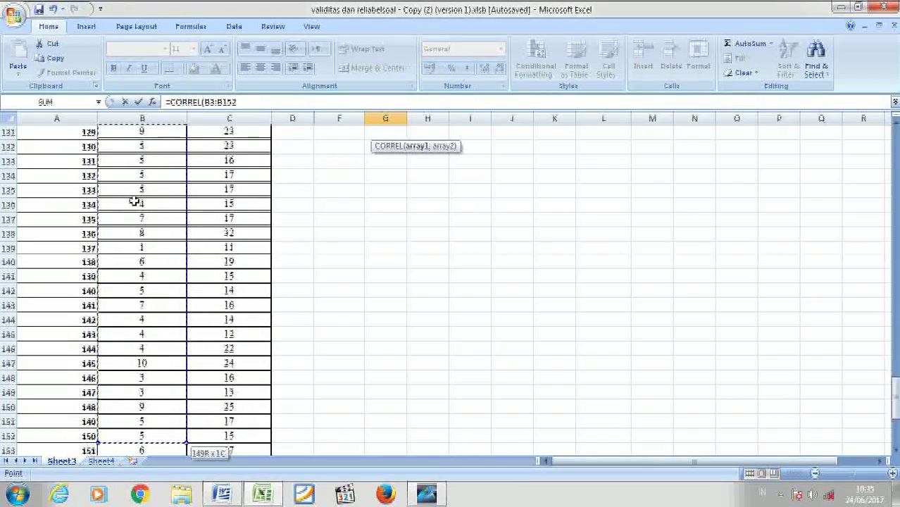
key(shift+Up)
key(shift+Up)
key(shift+Up)
key(shift+Up)
key(shift+Up)
key(shift+Up)
key(shift+Up)
key(shift+Up)
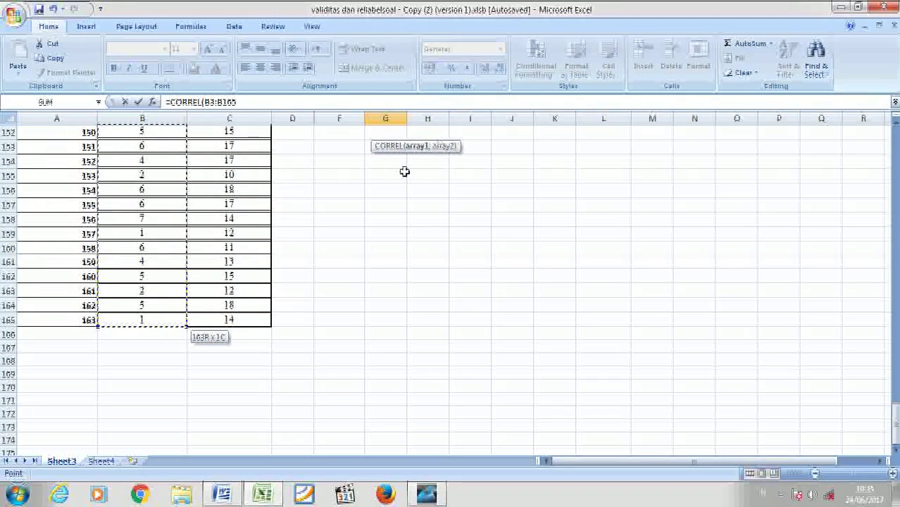
text(;)
Complete the CORREL formula in G14 with the Variabel Y scores C3:C165 as the second array and calculate it
key(Up)
key(Up)
key(Up)
key(Up)
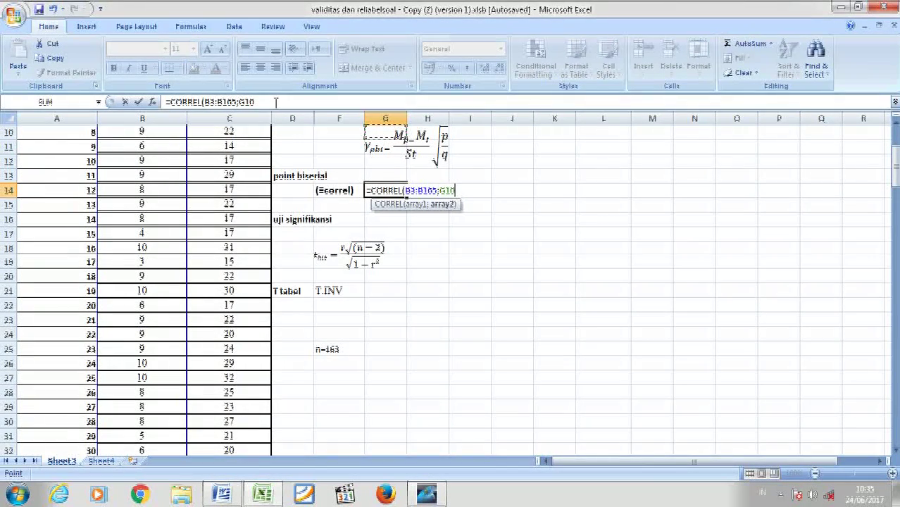
click(242, 147)
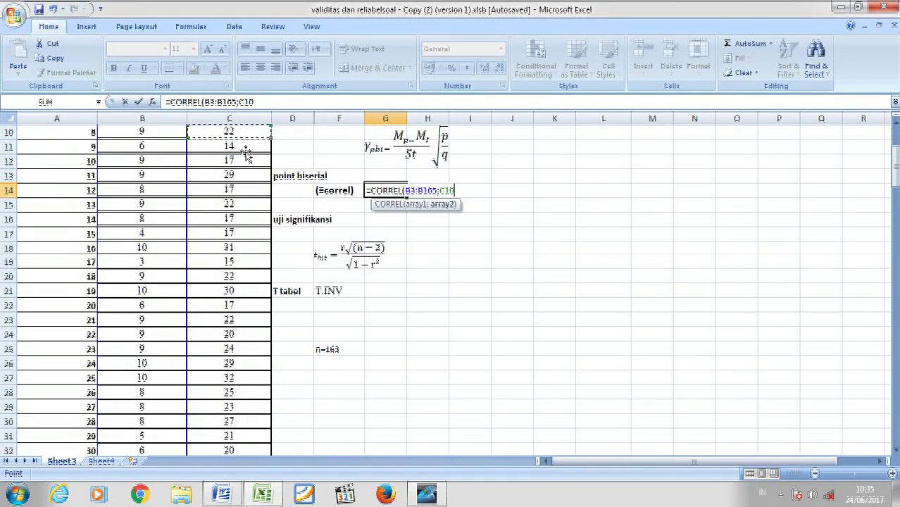
key(Up)
key(Up)
key(Up)
key(Up)
key(Up)
key(Up)
key(Up)
key(Up)
key(Up)
key(Down)
key(Down)
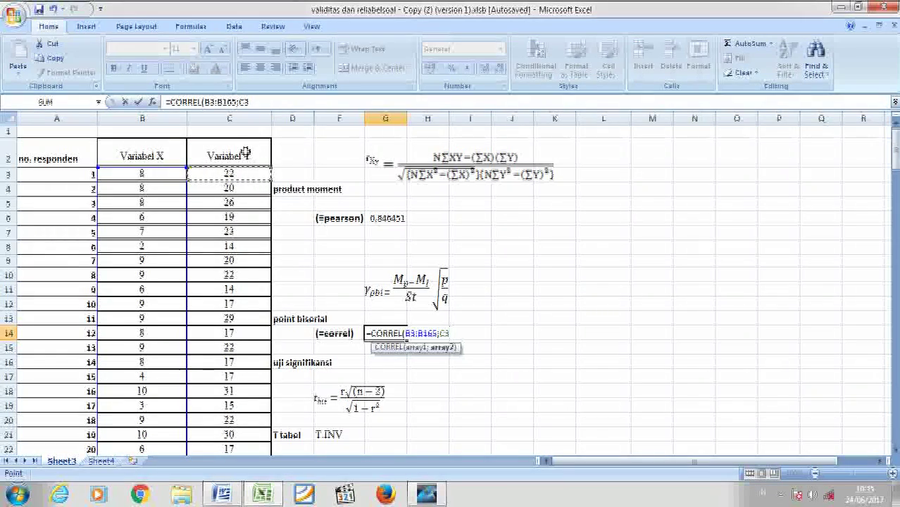
key(shift+Down)
key(shift+Down)
key(shift+Down)
key(shift+Down)
key(shift+Down)
key(shift+Down)
key(shift+Down)
key(shift+Down)
key(shift+Down)
key(shift+Down)
key(shift+Down)
key(shift+Down)
key(shift+Down)
key(shift+Down)
key(shift+Down)
key(shift+Down)
key(shift+Down)
key(shift+Down)
key(shift+Down)
key(shift+Down)
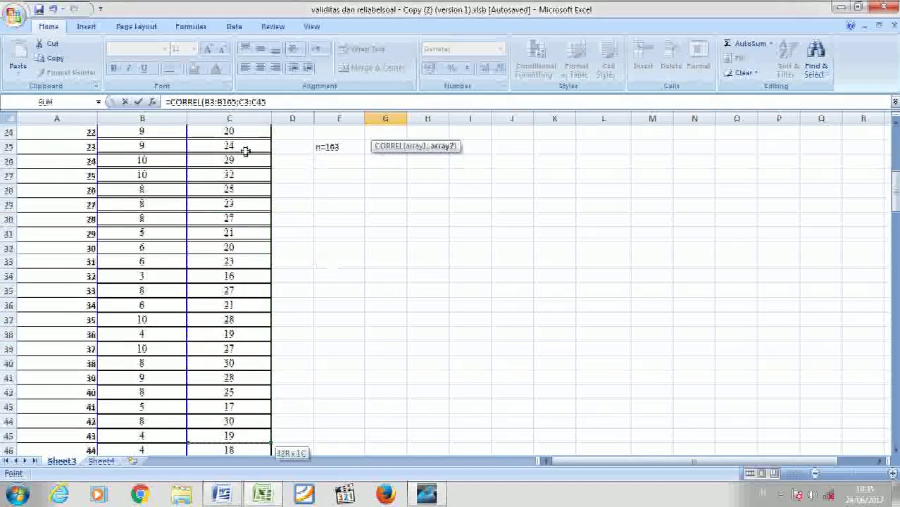
key(shift+Down)
key(shift+Down)
key(shift+Down)
key(shift+Down)
key(shift+Down)
key(shift+Down)
key(shift+Down)
key(shift+Down)
key(shift+Down)
key(shift+Down)
key(shift+Down)
key(shift+Down)
key(shift+Down)
key(shift+Down)
key(shift+Down)
key(shift+Down)
key(shift+Down)
key(shift+Down)
key(shift+Down)
key(shift+Down)
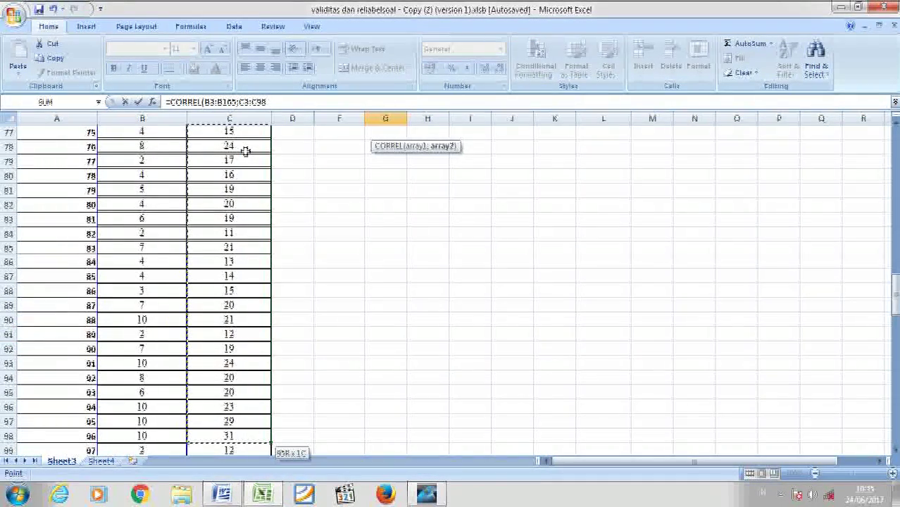
key(shift+Down)
key(shift+Down)
key(shift+Down)
key(shift+Down)
key(shift+Down)
key(shift+Down)
key(shift+Down)
key(shift+Down)
key(shift+Down)
key(shift+Down)
key(shift+Down)
key(shift+Down)
key(shift+Down)
key(shift+Down)
key(shift+Down)
key(shift+Down)
key(shift+Down)
key(shift+Down)
key(shift+Down)
key(shift+Down)
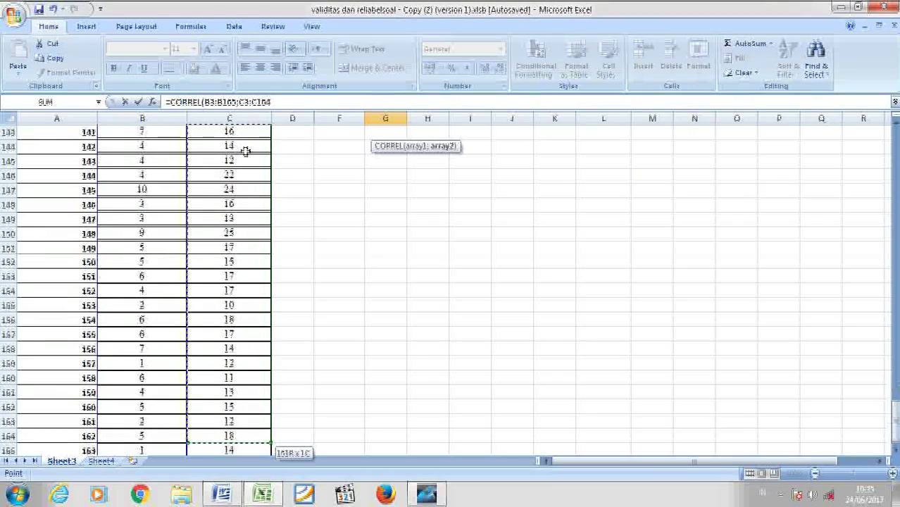
key(shift+Down)
key(shift+Down)
key(shift+Down)
key(shift+Down)
key(shift+Down)
key(shift+Down)
key(shift+Down)
key(shift+Down)
key(shift+Down)
key(shift+Up)
key(shift+Up)
key(shift+Up)
key(shift+Up)
key(shift+Up)
key(shift+Up)
key(shift+Up)
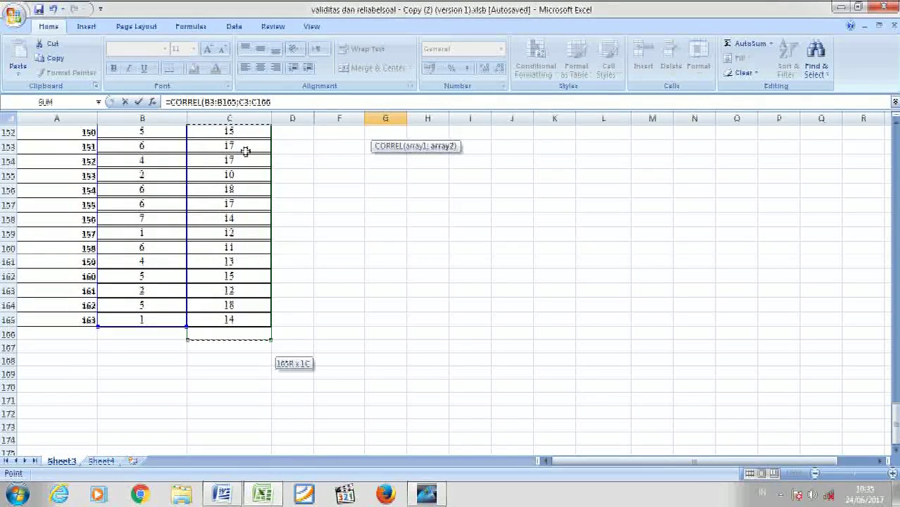
key(shift+Up)
key(shift+Up)
key(shift+Up)
key(shift+Up)
key(shift+Up)
key(shift+Up)
key(shift+Down)
key(shift+Down)
key(shift+Down)
key(shift+Down)
key(shift+Down)
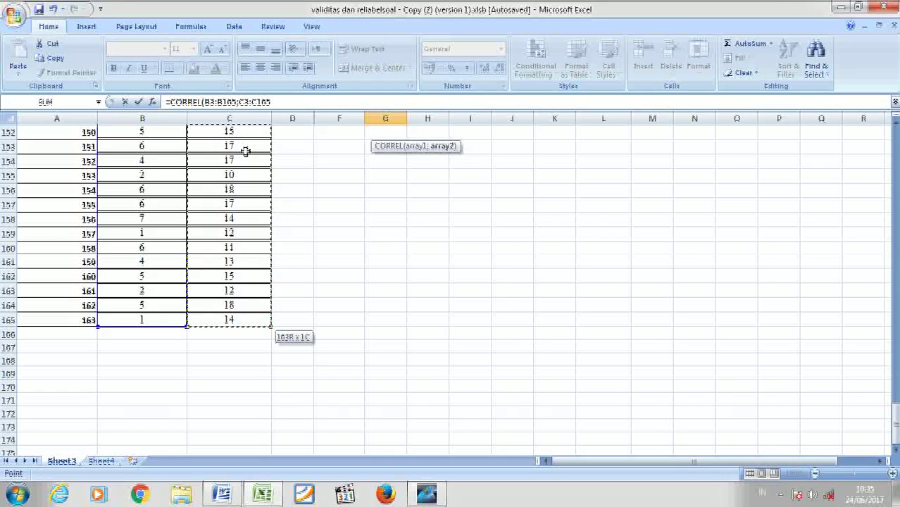
text())
key(Return)
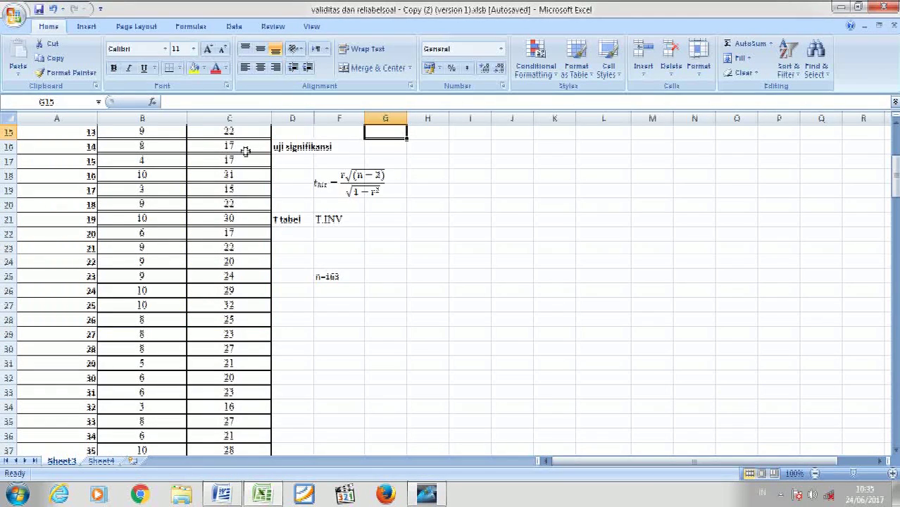
Compare the point biserial result in G14 with the product moment result in G6
key(Up)
key(Up)
key(Up)
key(Up)
key(Up)
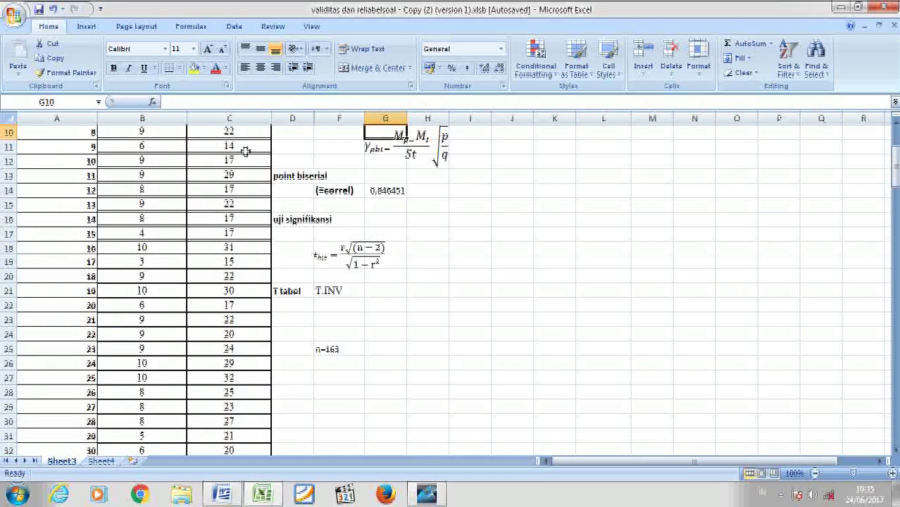
key(Up)
key(Up)
key(Up)
key(Up)
key(Up)
key(Up)
key(Up)
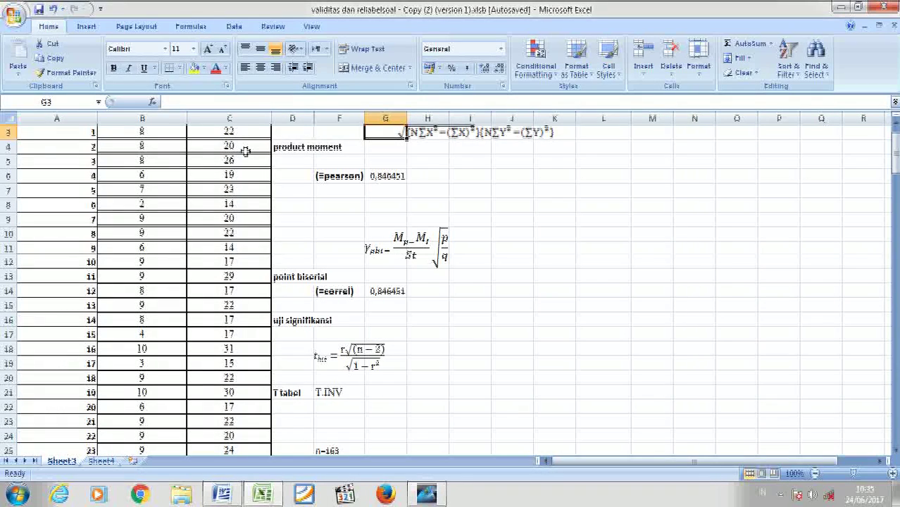
key(Down)
key(Down)
key(Down)
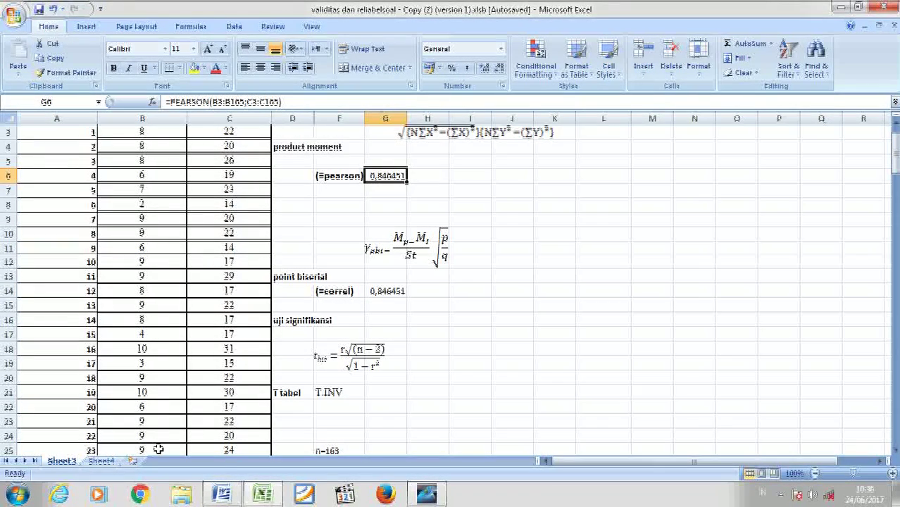
Switch to the Word document Interval nilai r.docx, read the table interpreting r values, and return to the Excel workbook
click(221, 494)
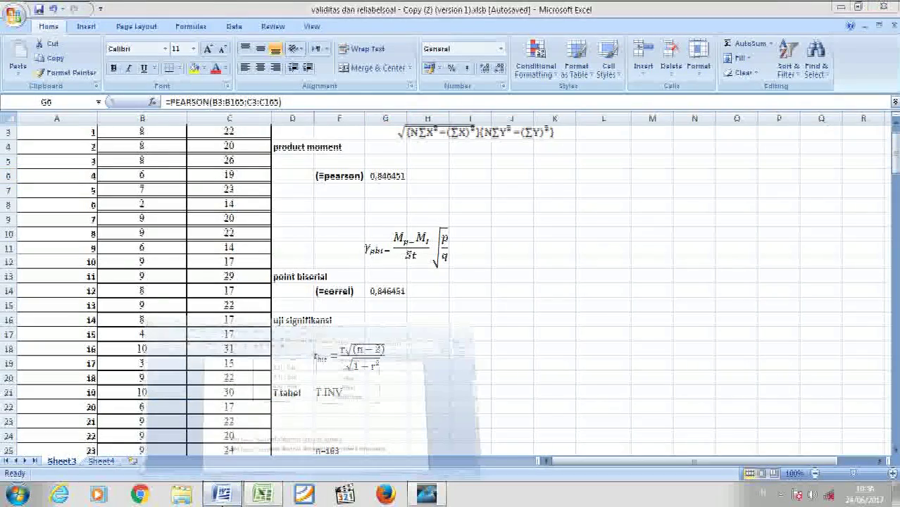
scroll(437, 375, up, 1)
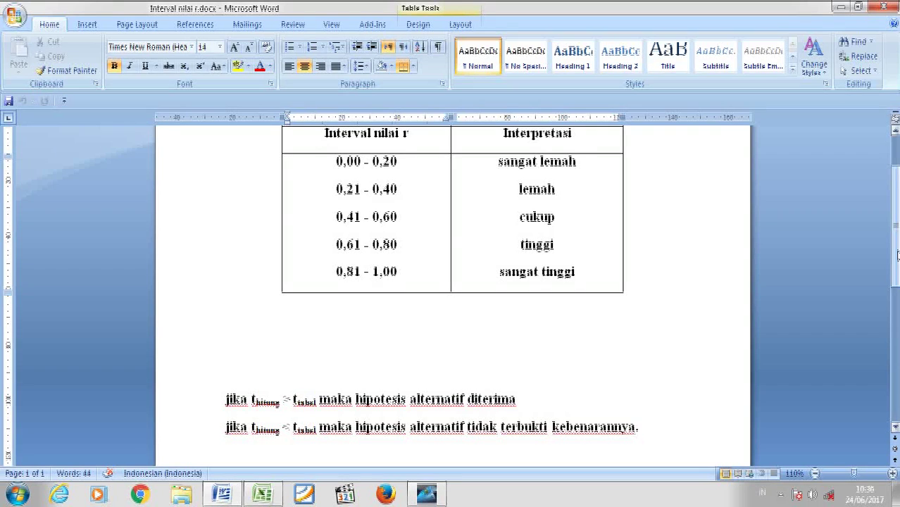
scroll(896, 256, up, 2)
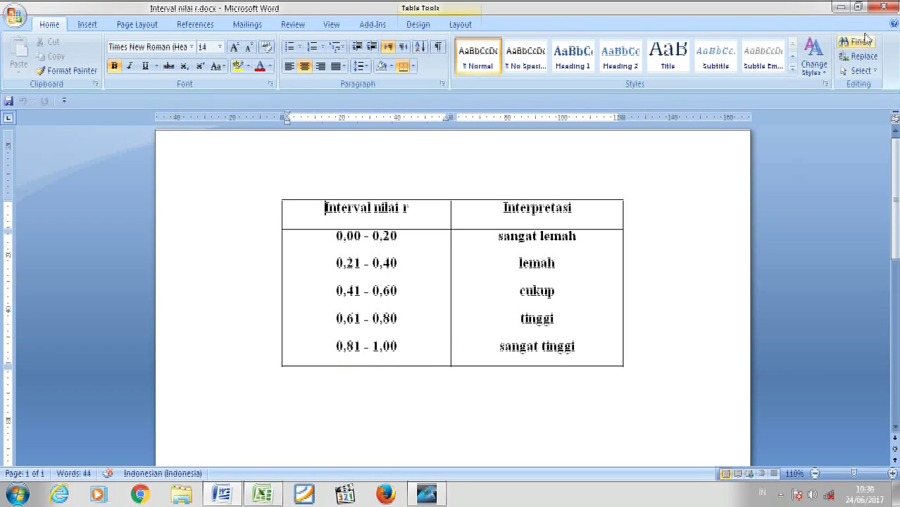
click(839, 9)
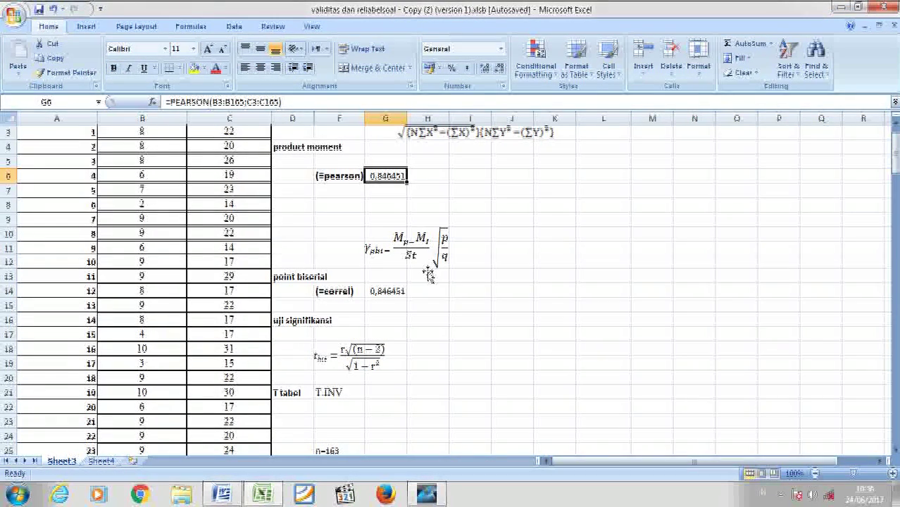
Highlight the CORREL result in G14 with a yellow fill and check its interpretation in the Word table of r intervals
click(380, 295)
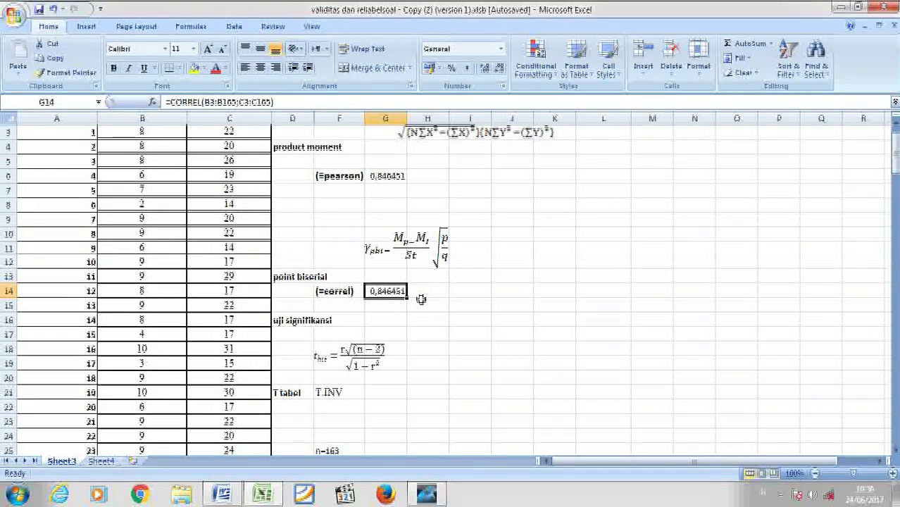
click(196, 67)
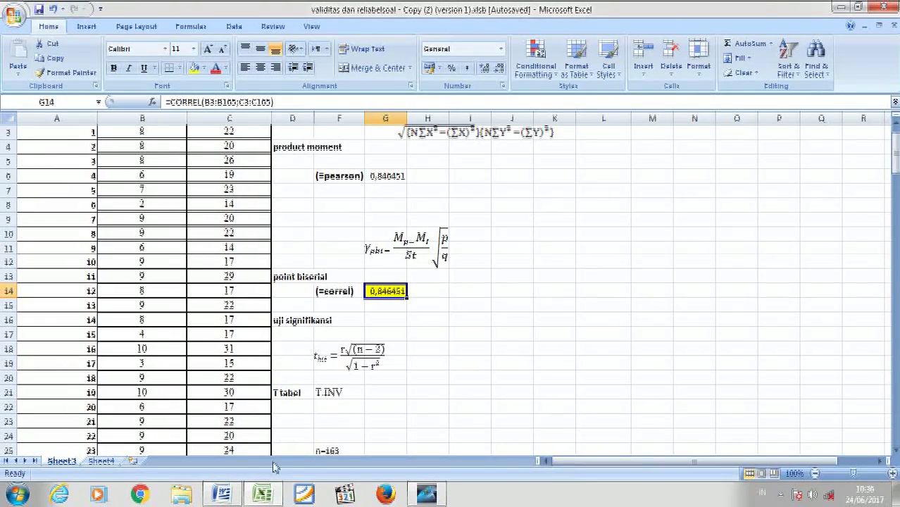
click(225, 495)
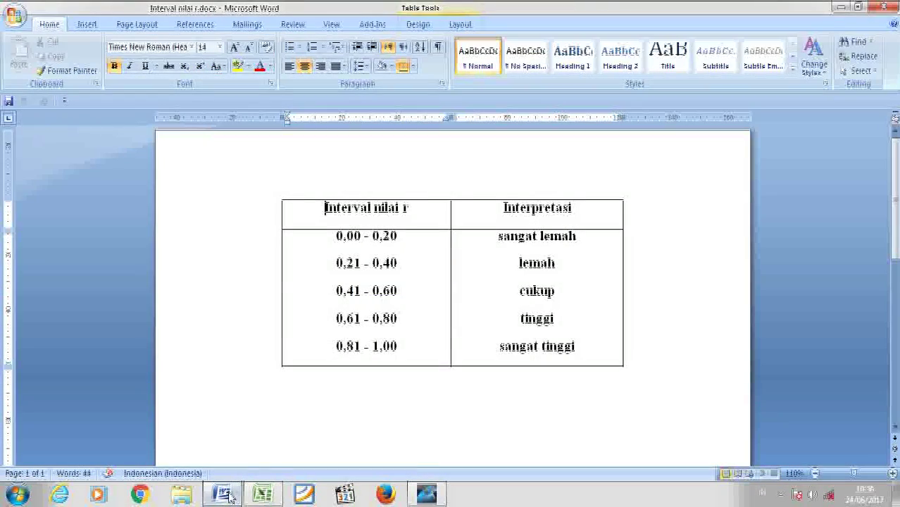
click(225, 495)
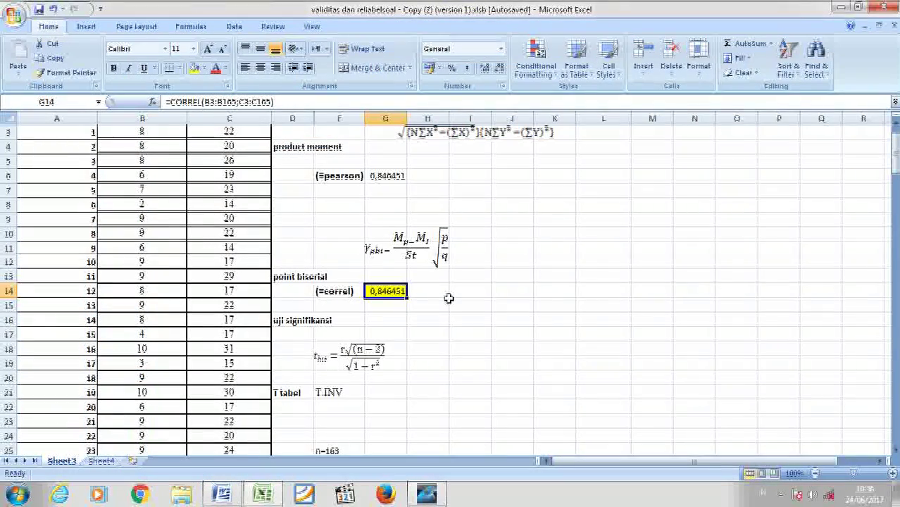
Enter the interpretation "sangat tinggi" in cell I14, in the same row as the CORREL result
click(446, 293)
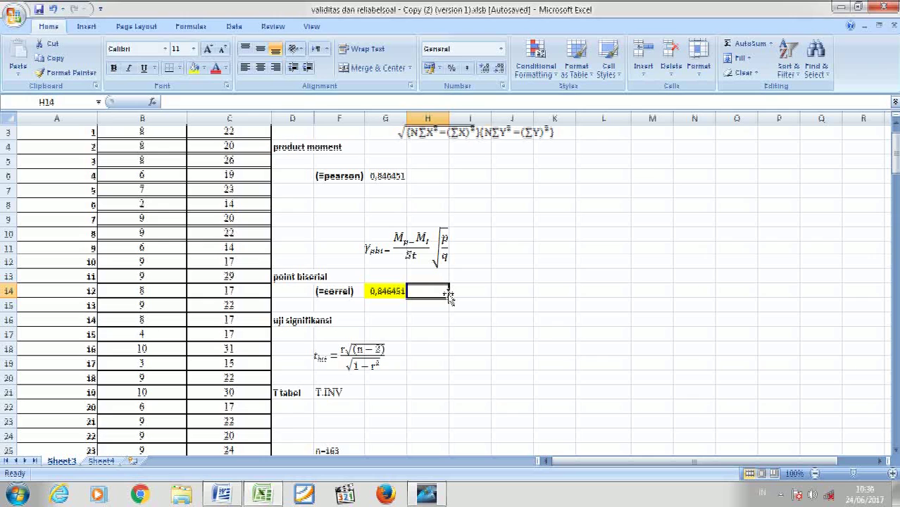
click(452, 293)
text(sang)
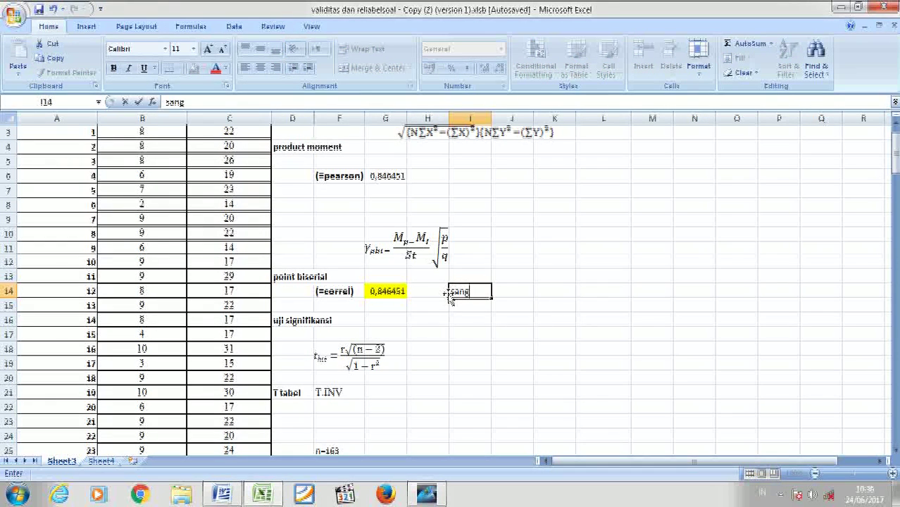
text(at tinggi)
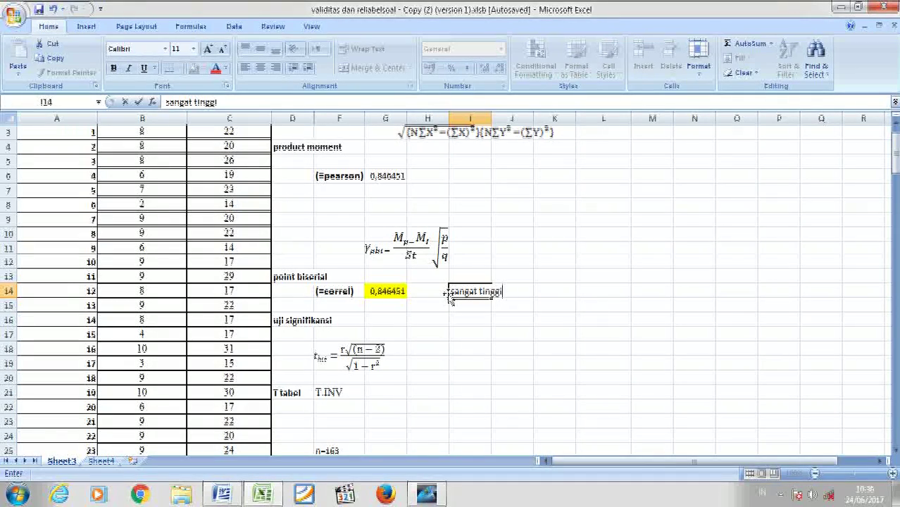
key(Return)
key(Return)
key(Return)
key(Return)
key(Return)
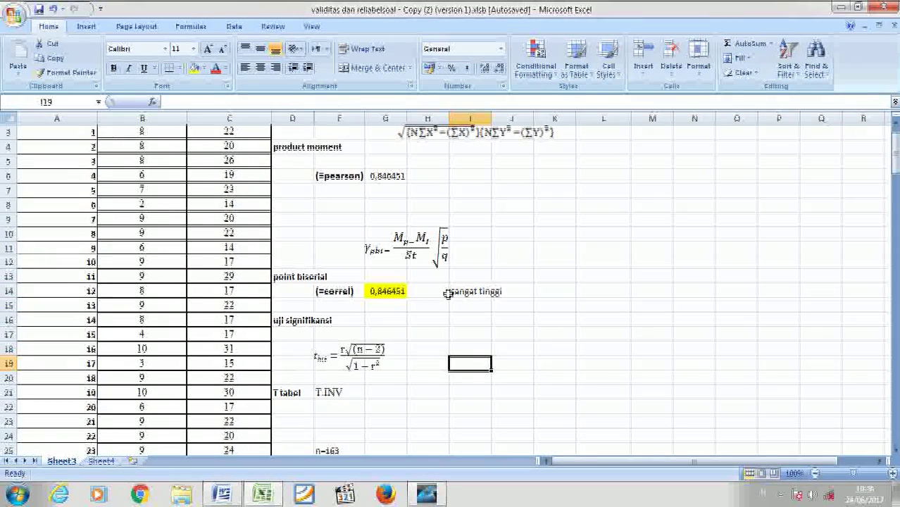
Examine the t-hitung formula picture under uji signifikansi, with its r and n terms
key(Up)
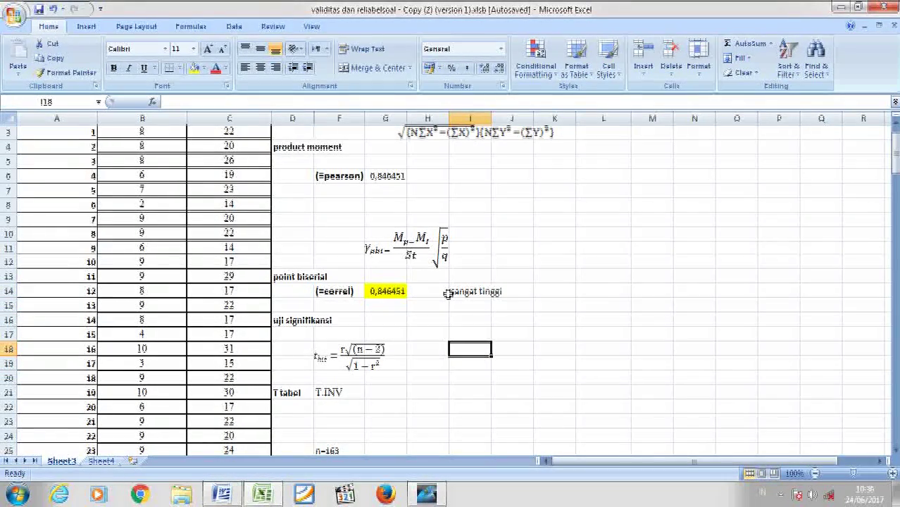
key(Left)
key(Left)
key(Left)
key(Left)
key(Left)
key(Left)
key(Left)
key(Right)
key(Right)
key(Right)
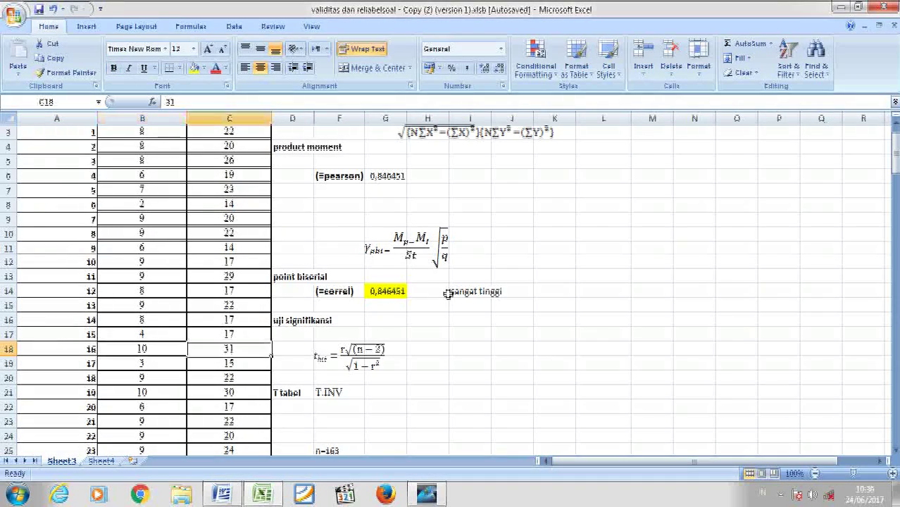
key(Right)
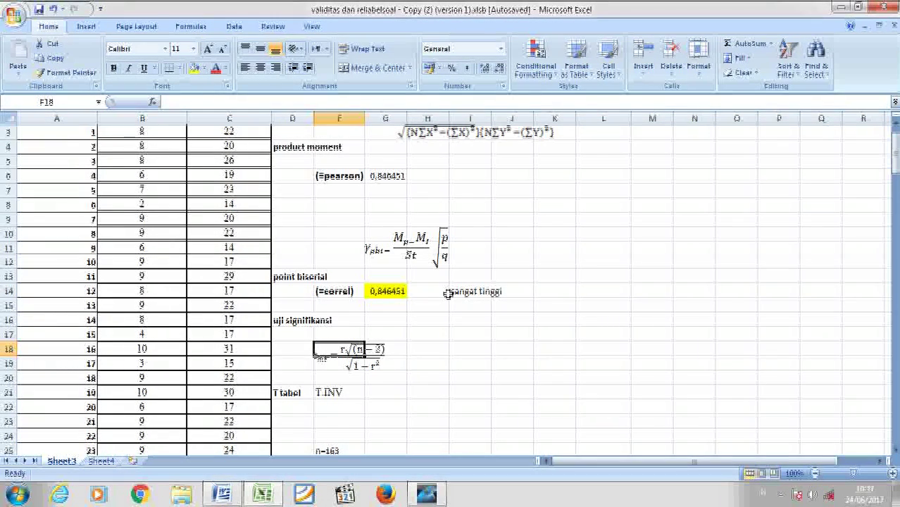
key(Down)
key(Down)
key(Right)
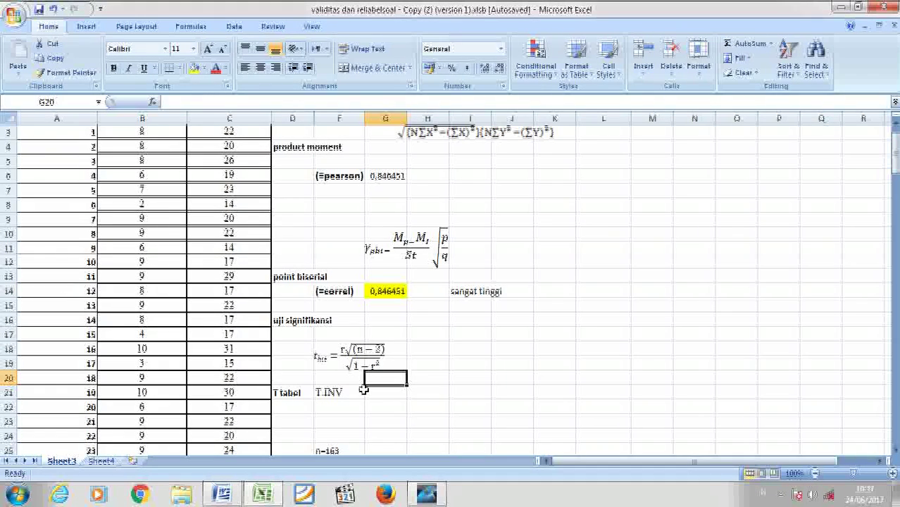
click(317, 360)
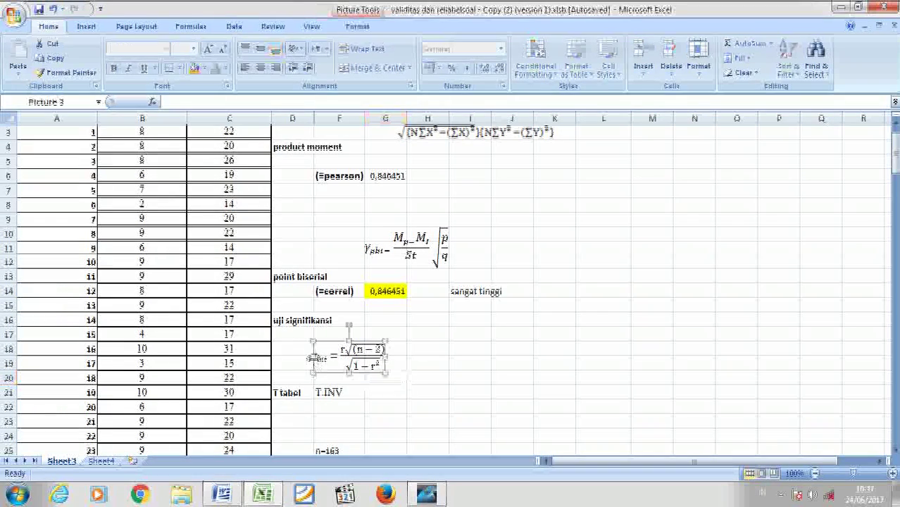
click(415, 359)
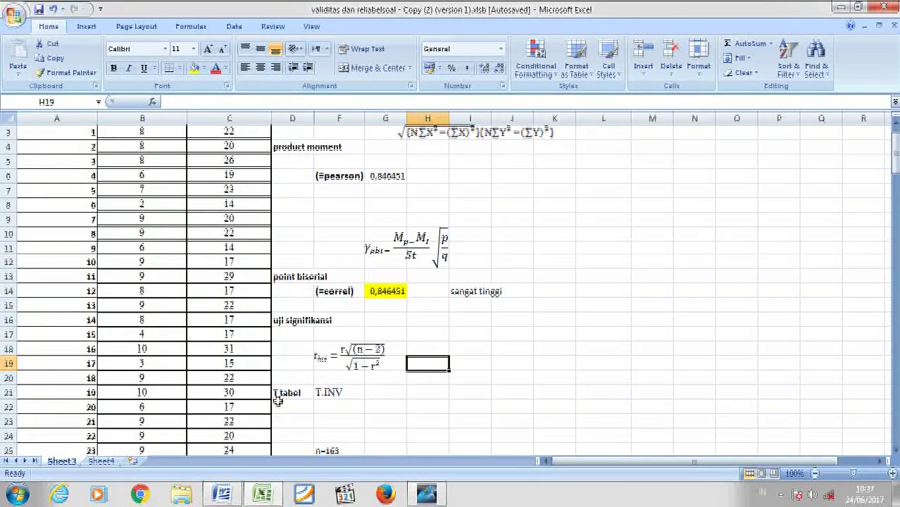
Calculate the t-table value in G21, beside T.INV, with the formula =TINV(0,05;163)
click(366, 395)
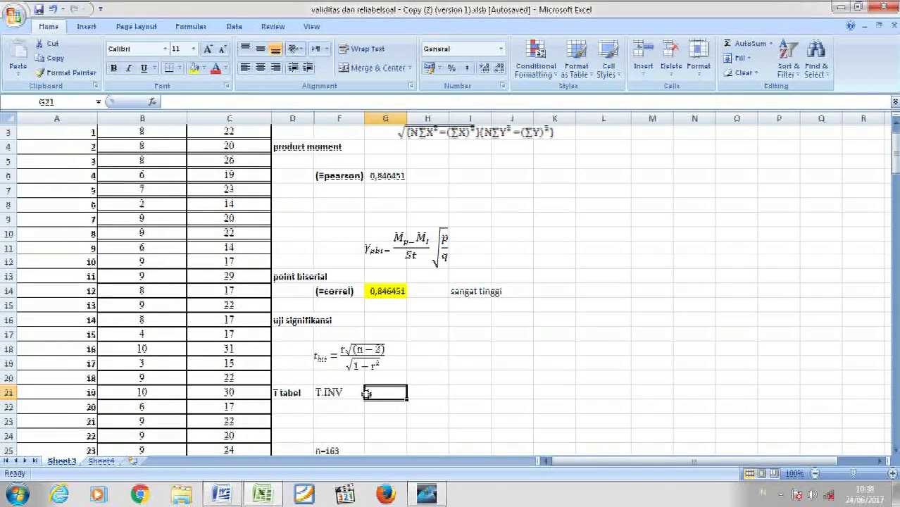
text(=)
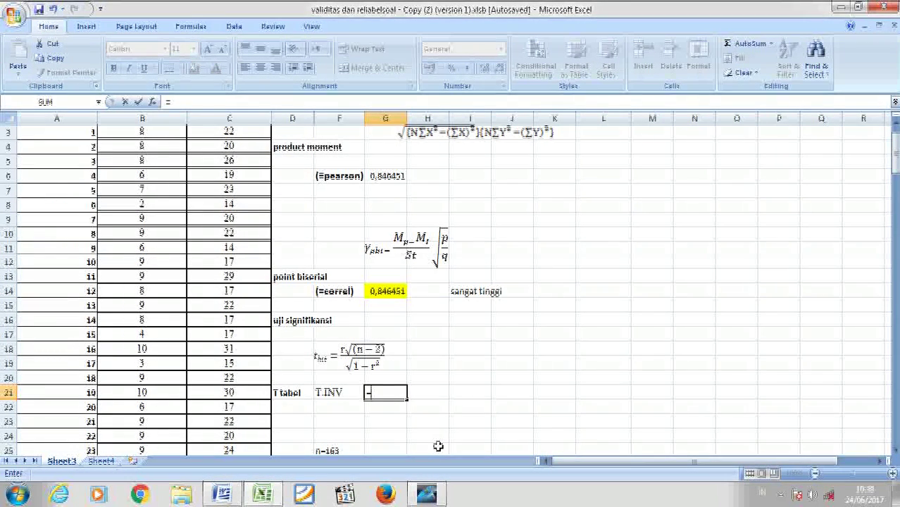
text(ti)
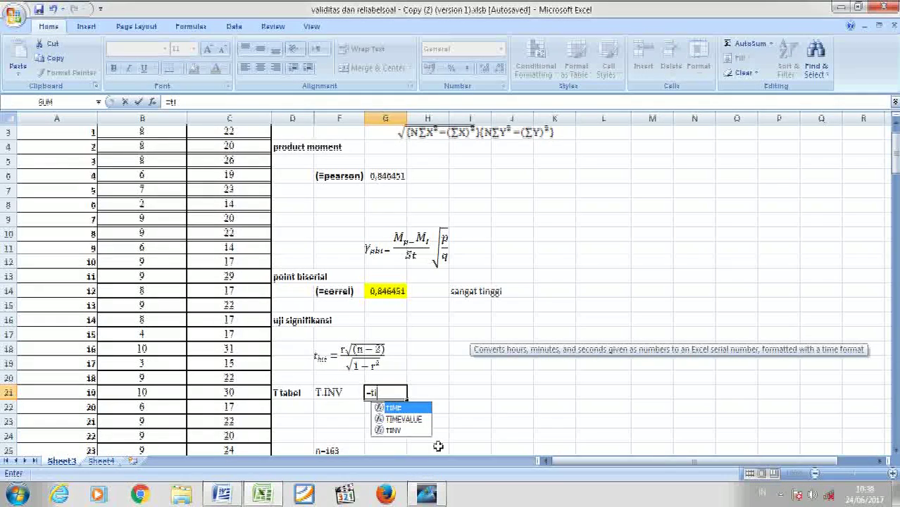
text(nv)
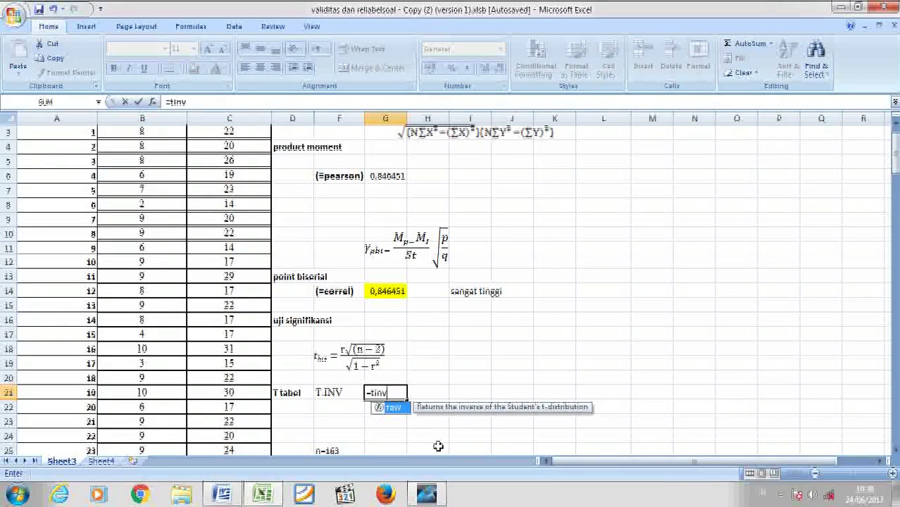
double_click(394, 407)
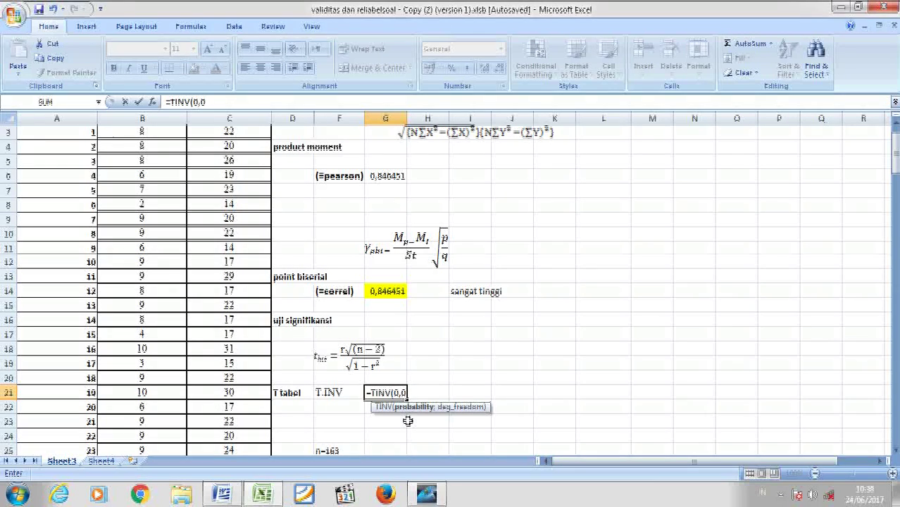
text(5;63)
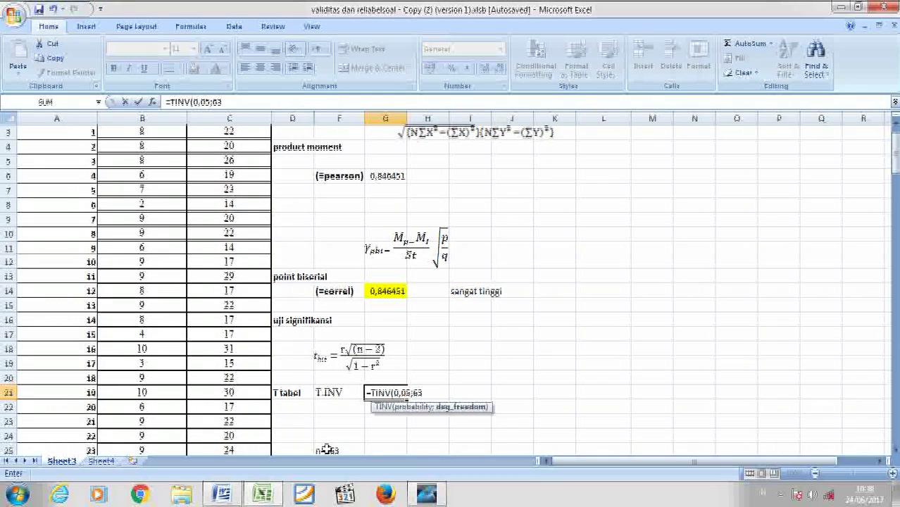
key(BackSpace)
key(BackSpace)
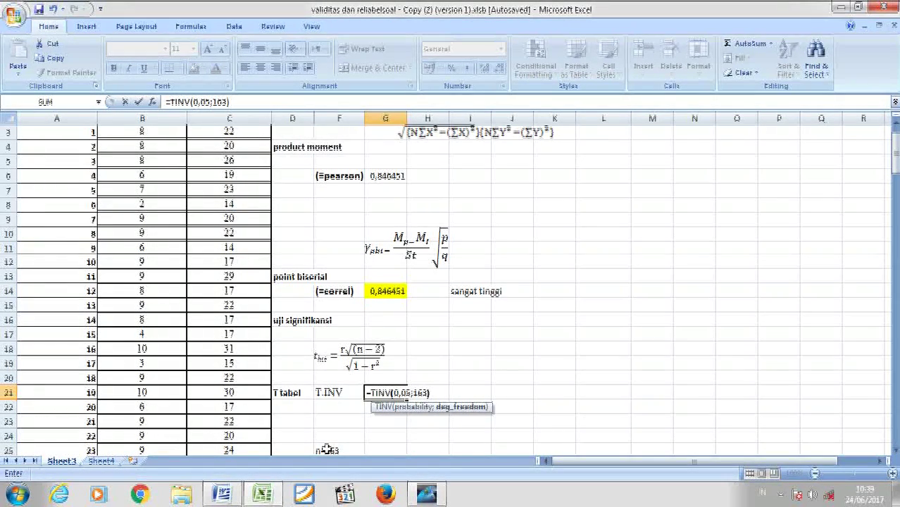
key(Return)
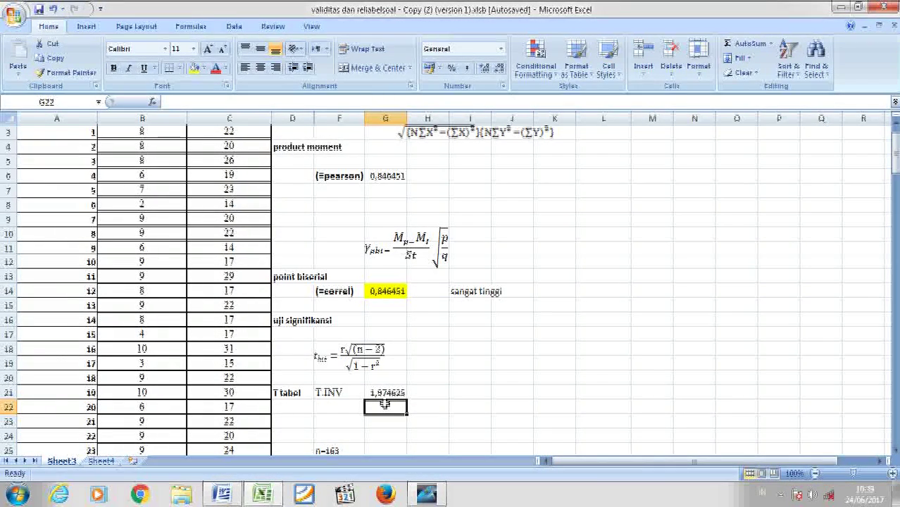
Highlight the TINV result in G21 with a yellow fill and label it "t tabel" in H21
click(385, 393)
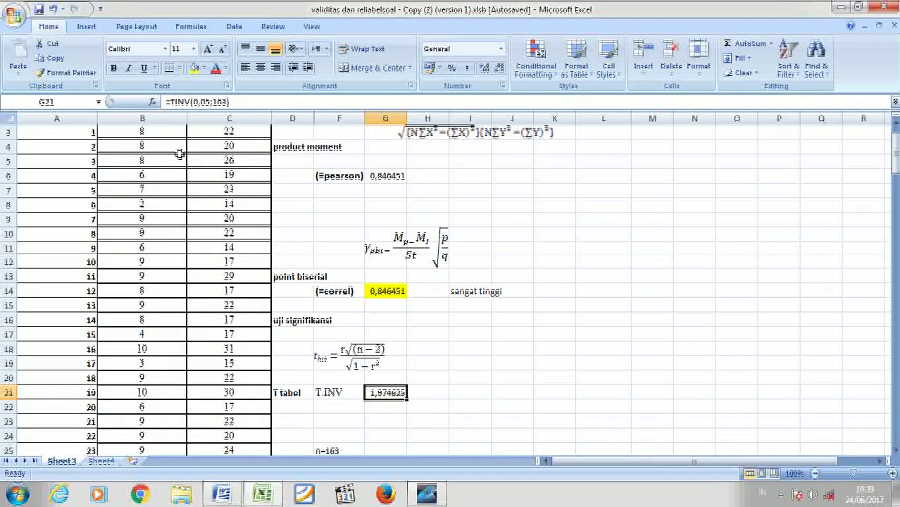
click(193, 68)
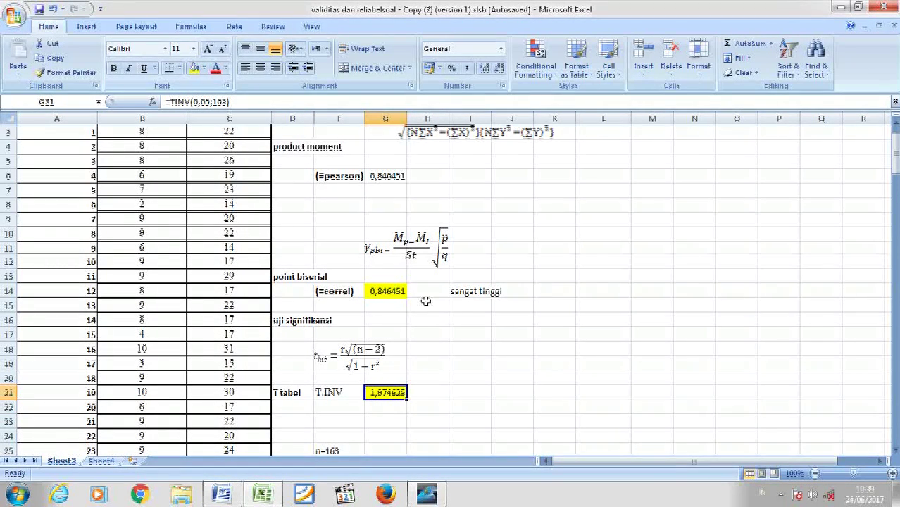
click(430, 396)
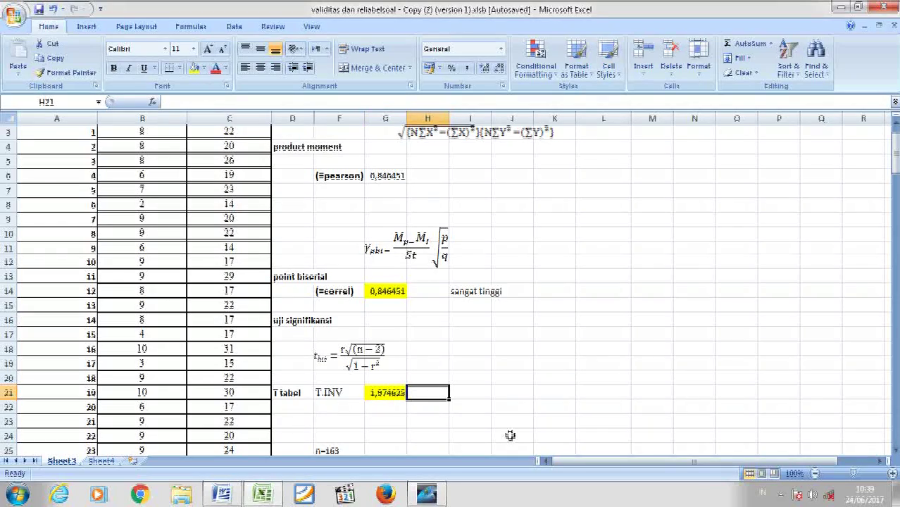
text(t ta)
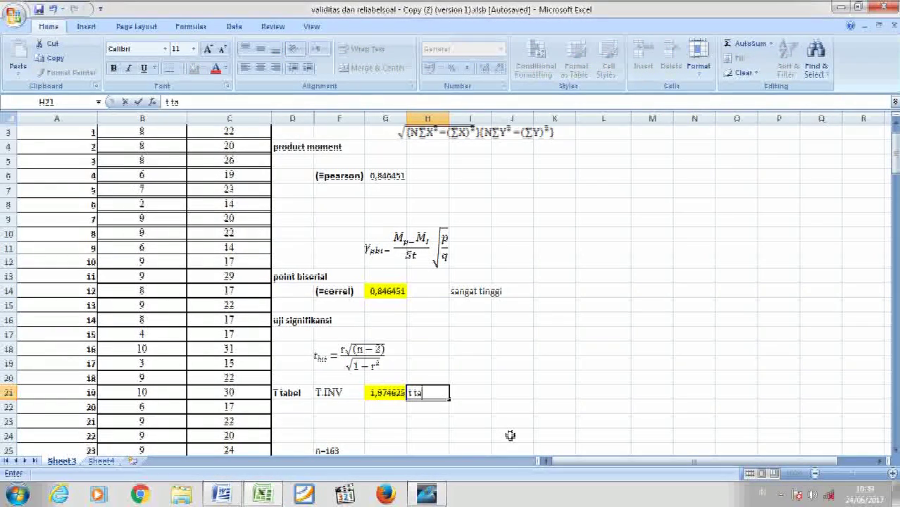
text(bel)
Enter the correlation value as the text "r=0,846" in F26, directly below n=163
click(894, 450)
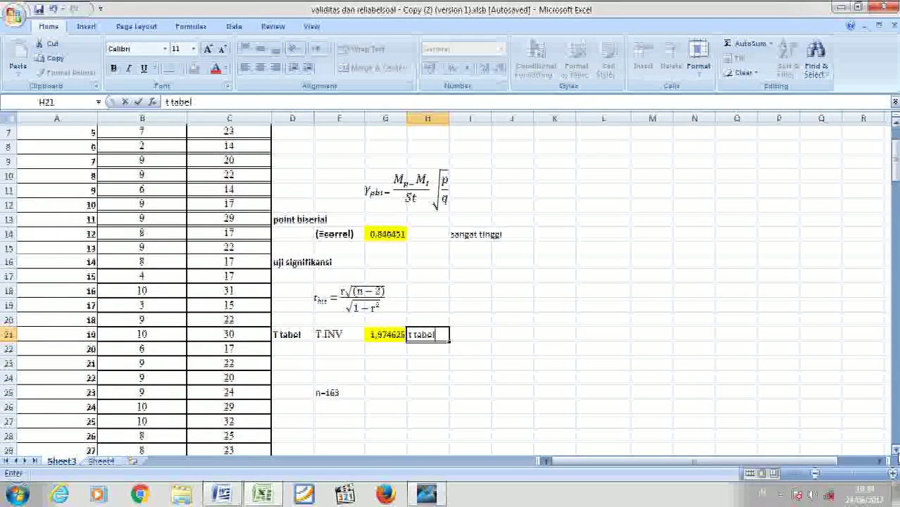
click(895, 450)
click(895, 451)
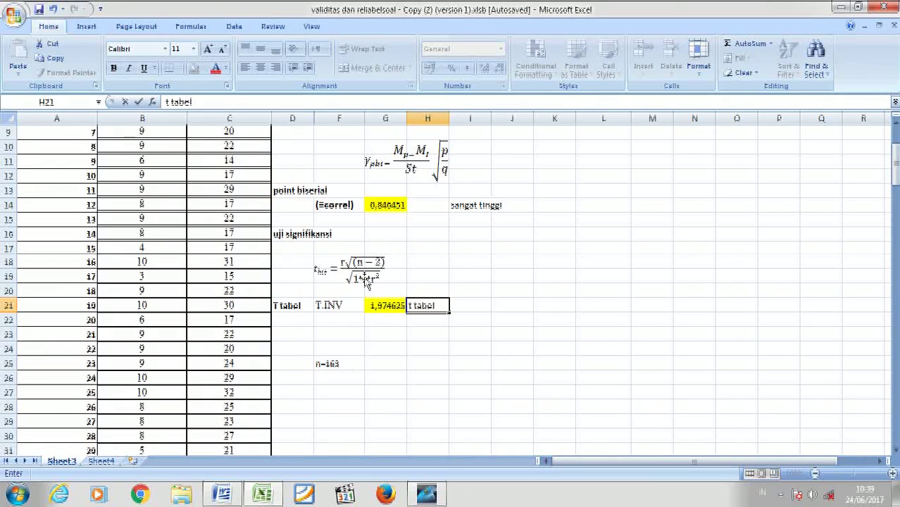
click(330, 379)
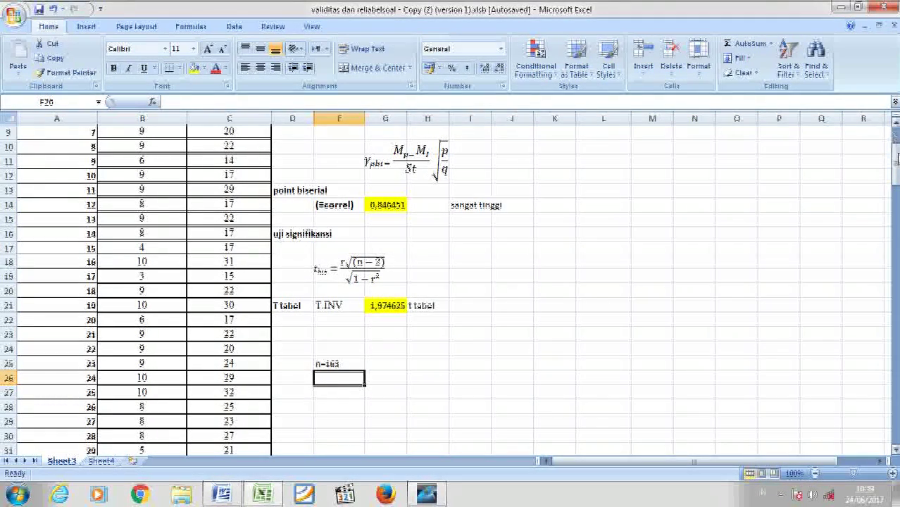
mouse_move(895, 163)
mouse_down()
mouse_move(896, 144)
mouse_move(895, 155)
mouse_up()
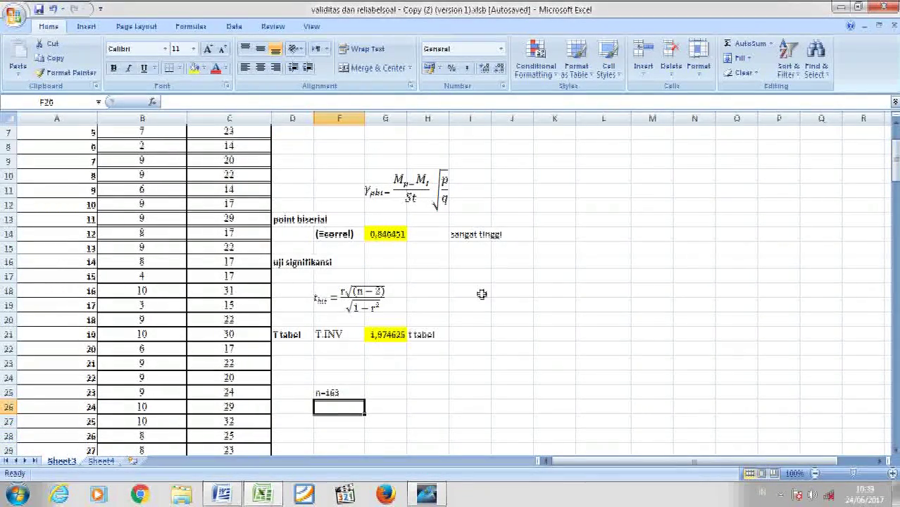
text(r)
key(Return)
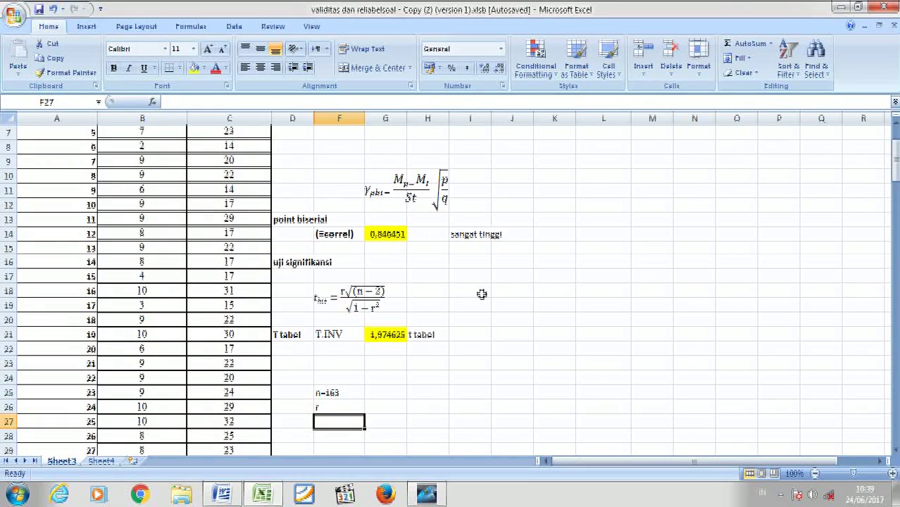
key(Up)
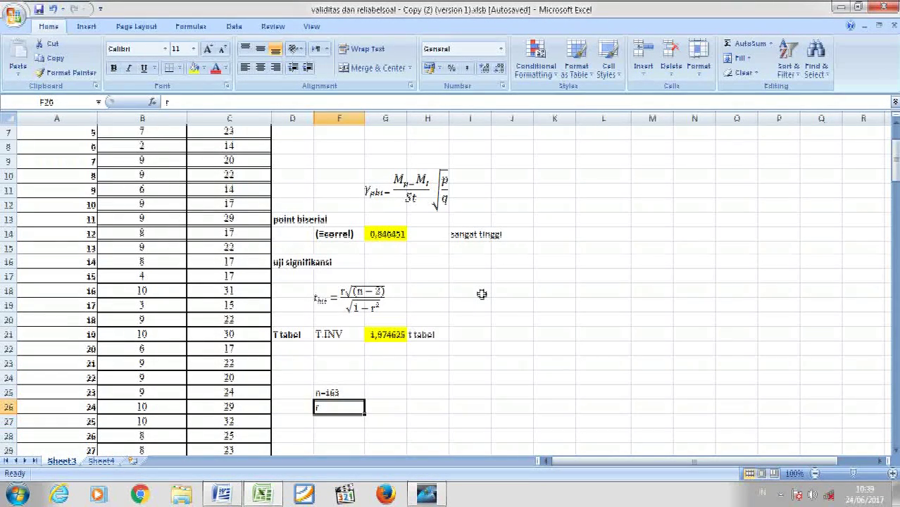
click(234, 103)
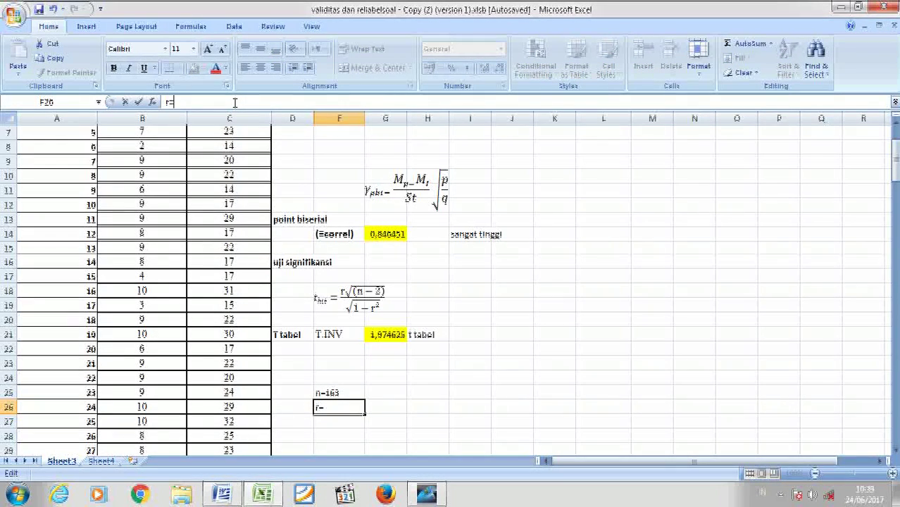
text(846)
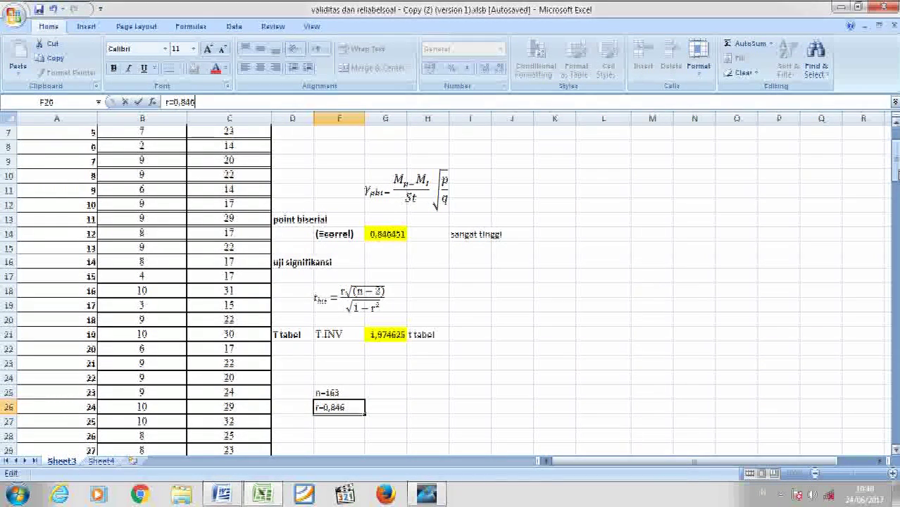
mouse_move(895, 172)
mouse_down()
mouse_move(894, 161)
mouse_move(894, 180)
mouse_up()
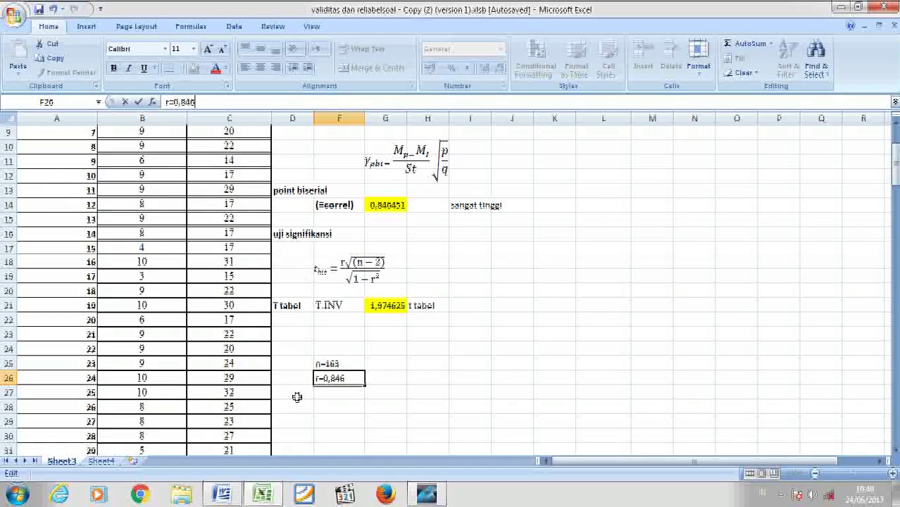
Add the label "r2=" in F27 and square the PEARSON result in G27 with the formula =G6^2
click(328, 397)
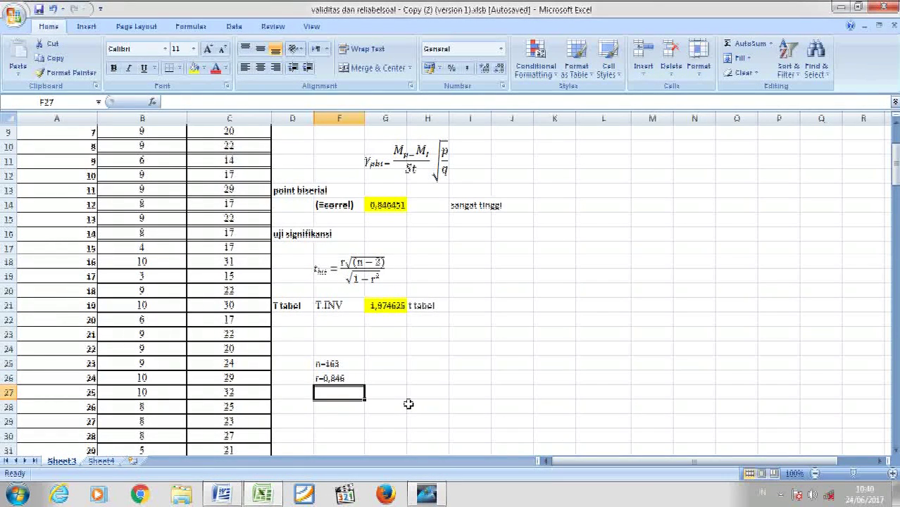
text(r2)
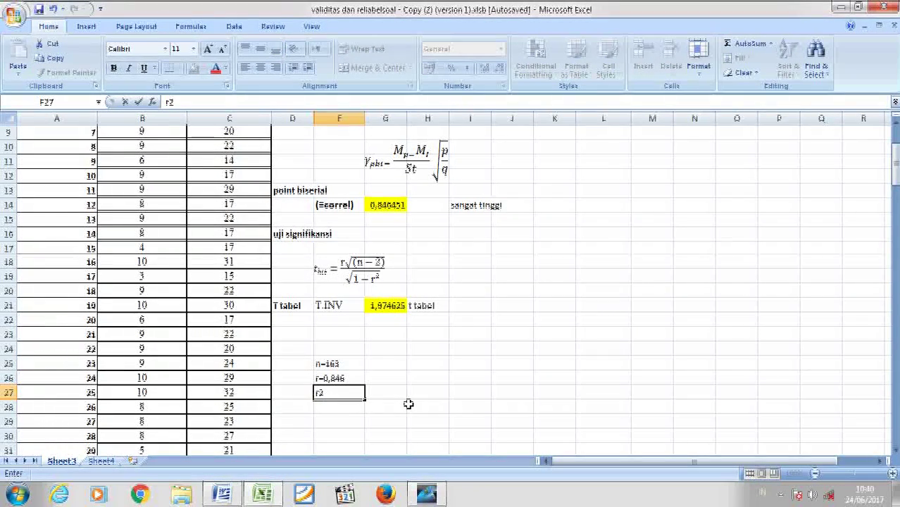
text(=)
key(Tab)
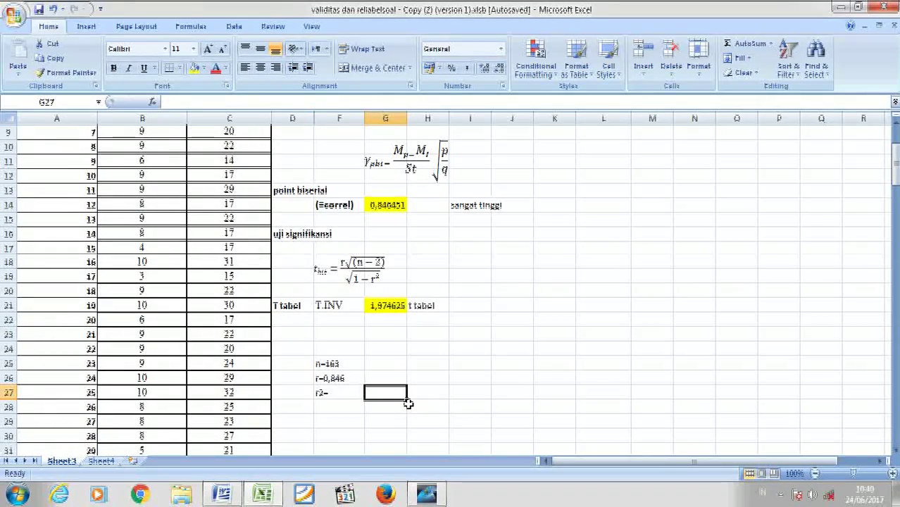
text(=)
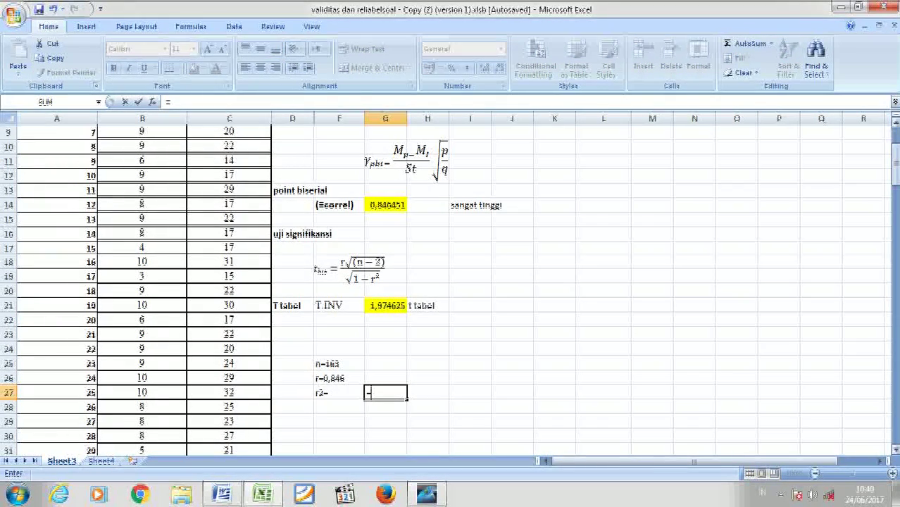
drag(894, 158, 894, 144)
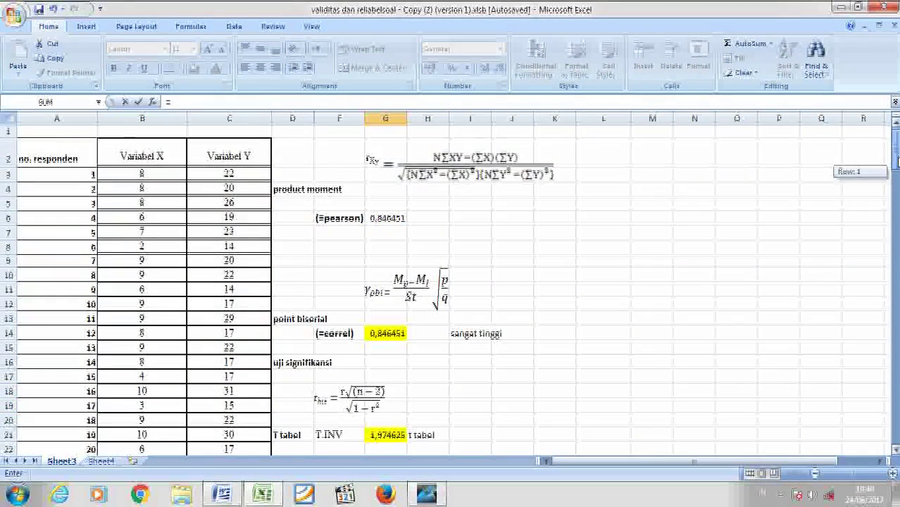
click(382, 219)
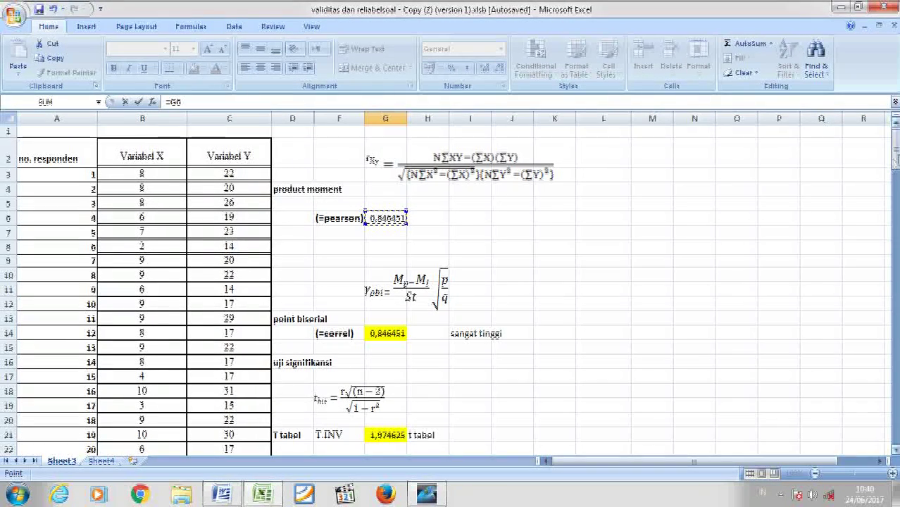
drag(894, 159, 895, 193)
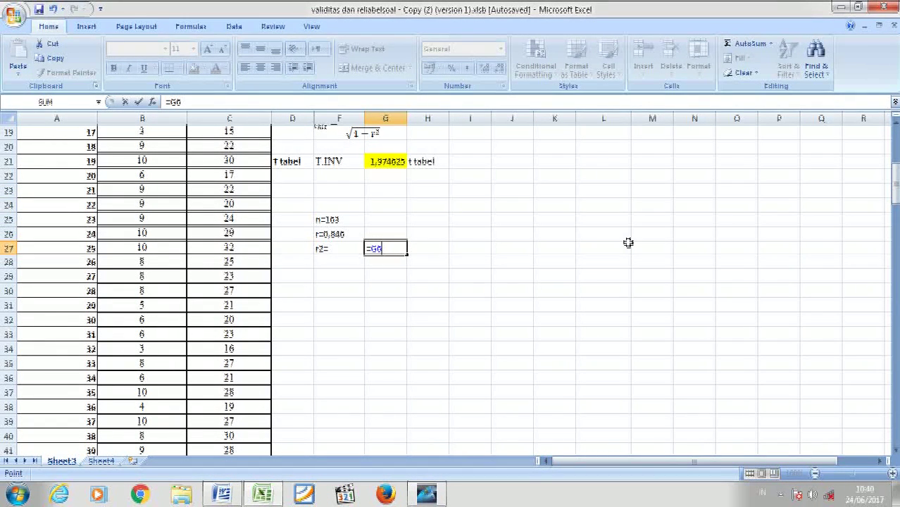
text(^2)
key(Return)
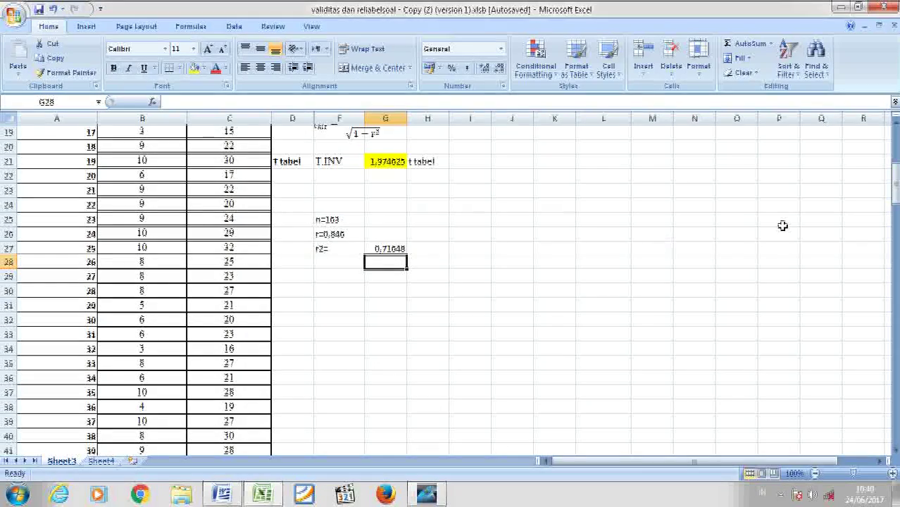
Add the label "n-2" in F29 and enter its value 161 in G29
drag(894, 184, 894, 182)
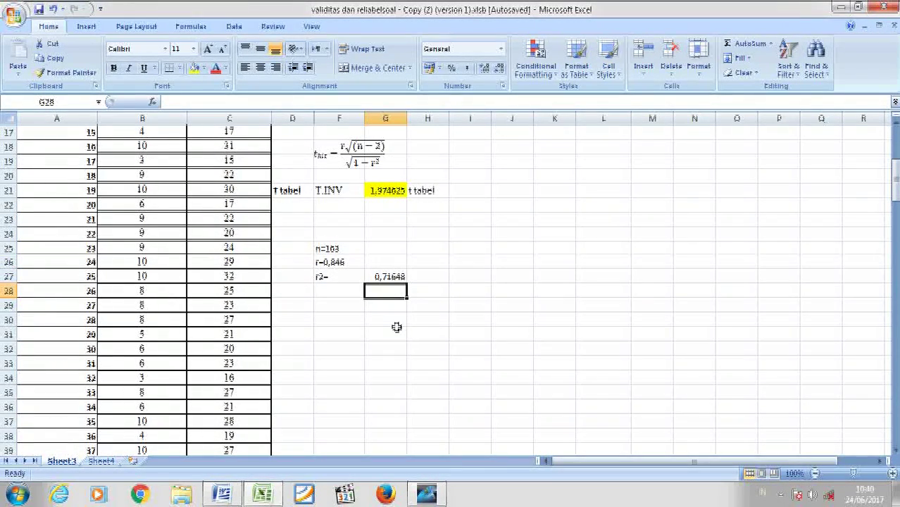
click(323, 304)
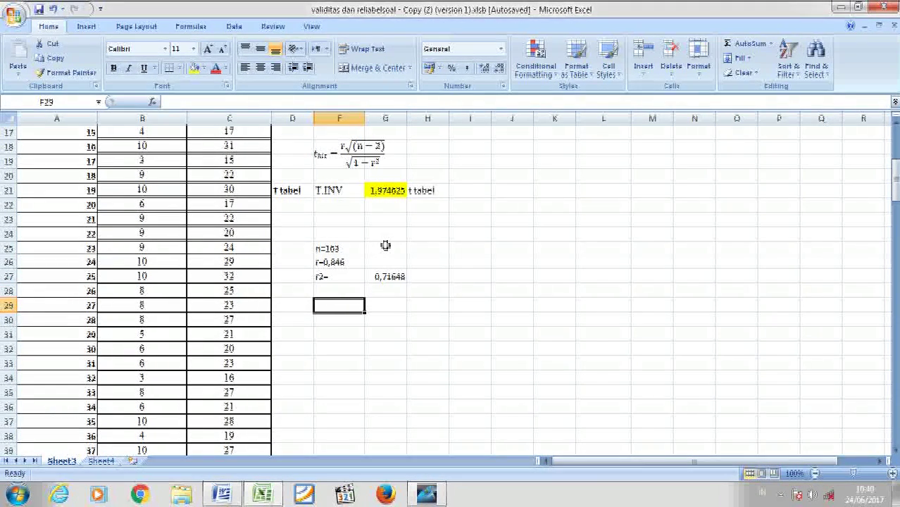
text(n)
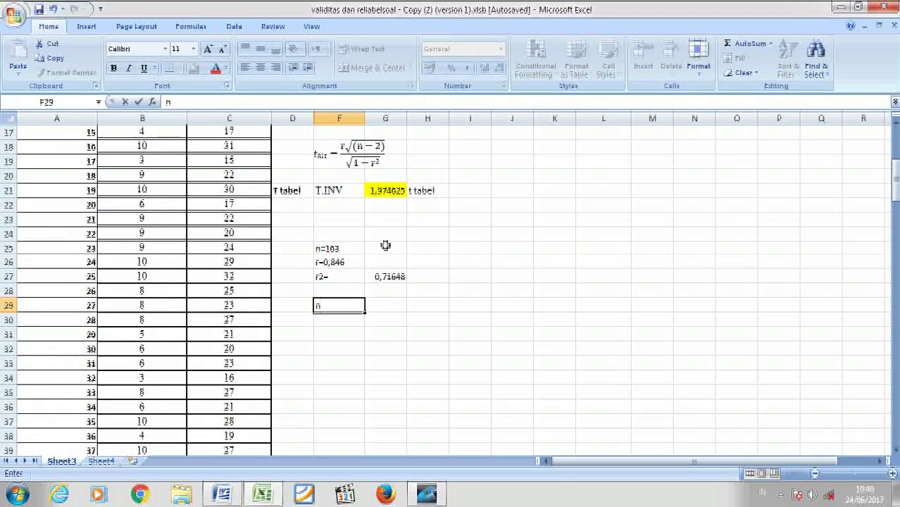
text(-2)
key(Tab)
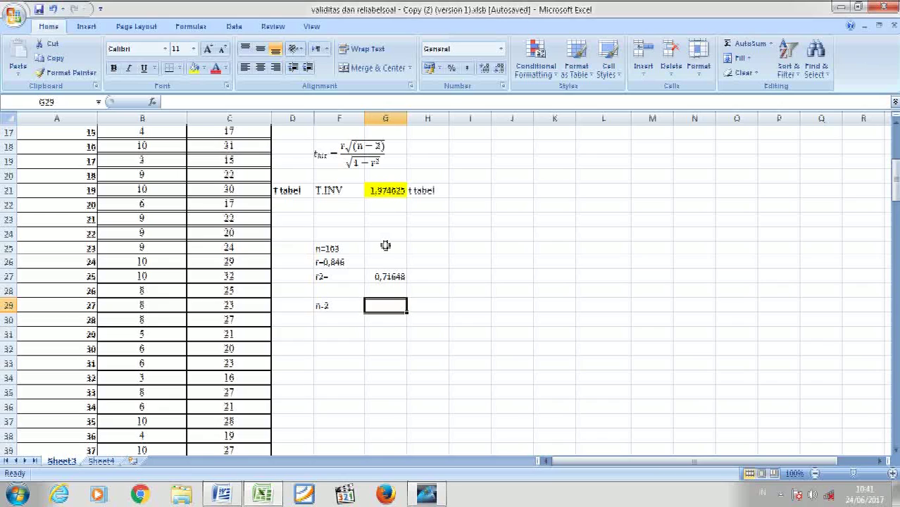
text(161)
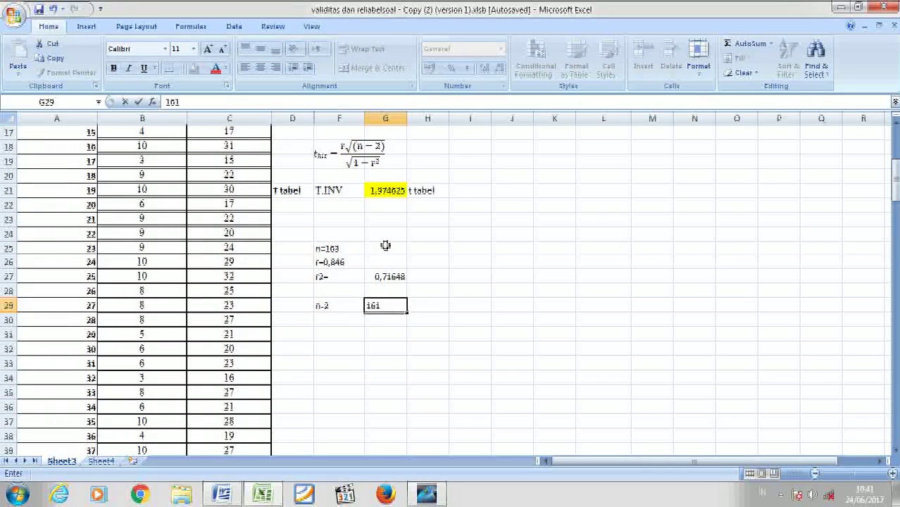
key(Return)
key(Left)
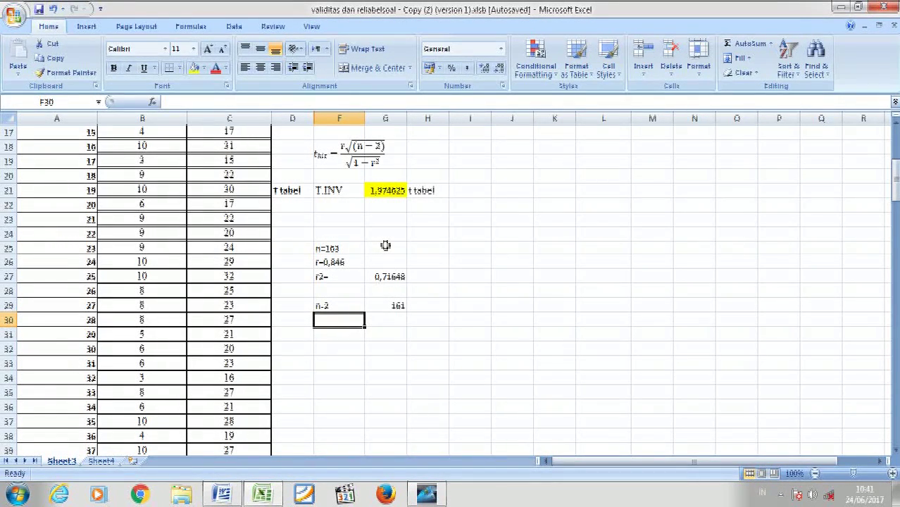
Add the label "1-r2" in F30 and calculate its value in G30 with the formula =1-G27
text(1-)
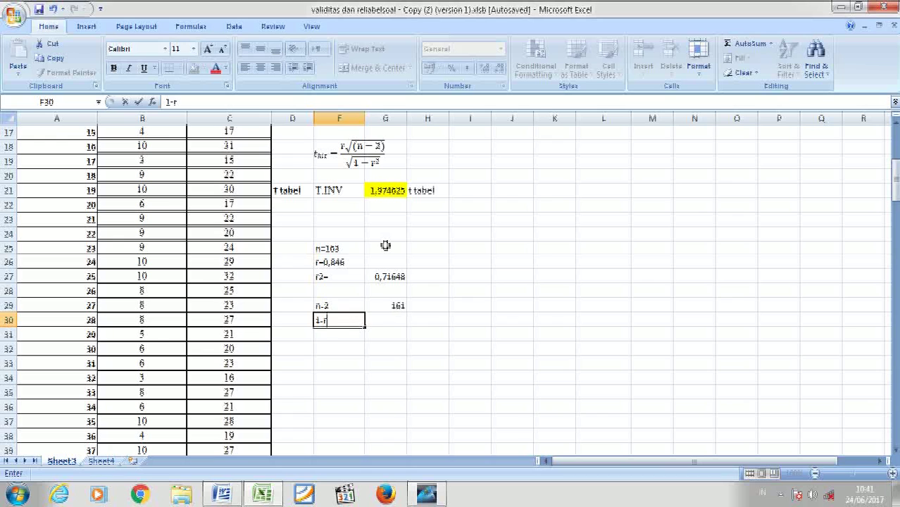
text(r2)
click(386, 322)
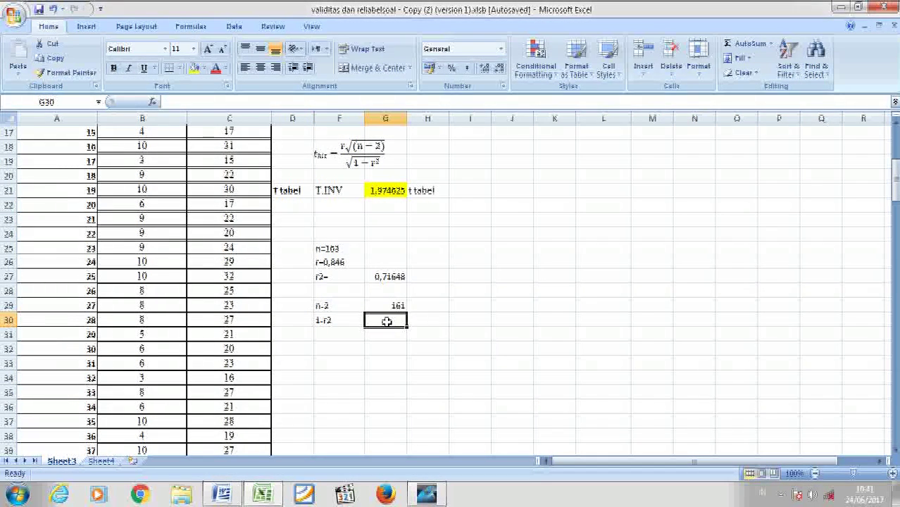
text(=1)
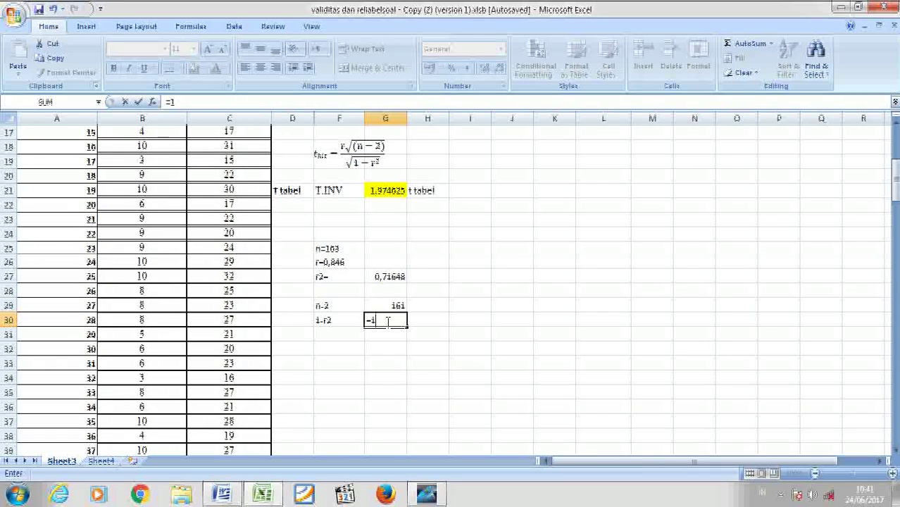
text(-)
click(386, 277)
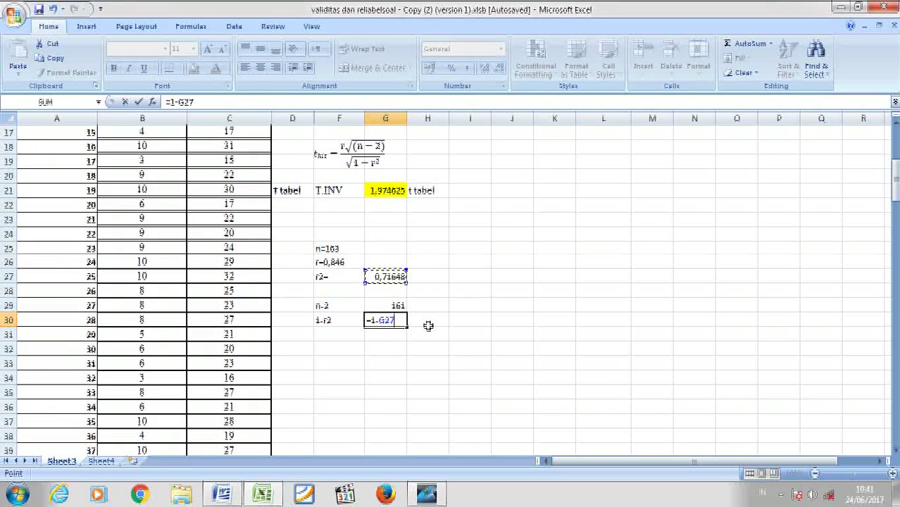
key(Return)
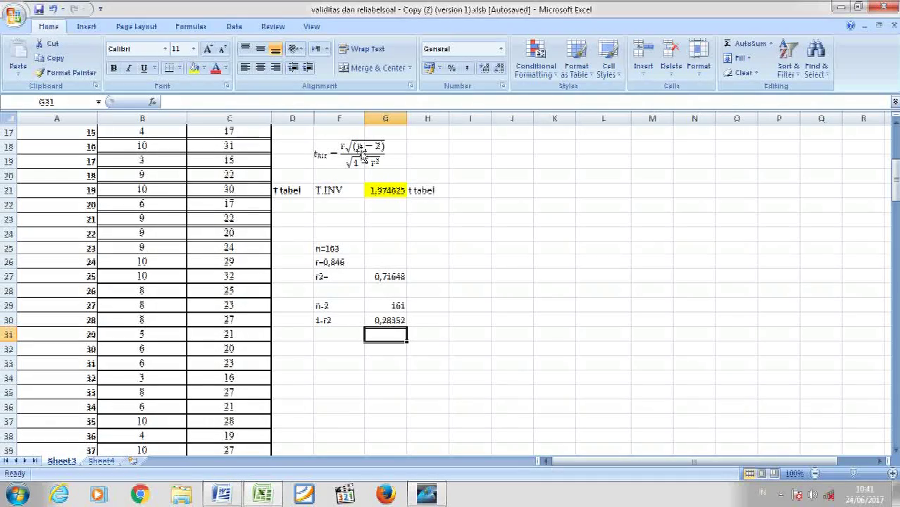
Enter the label "sqrt" in D31 and copy the "n-2" label from F29 into F31
click(295, 337)
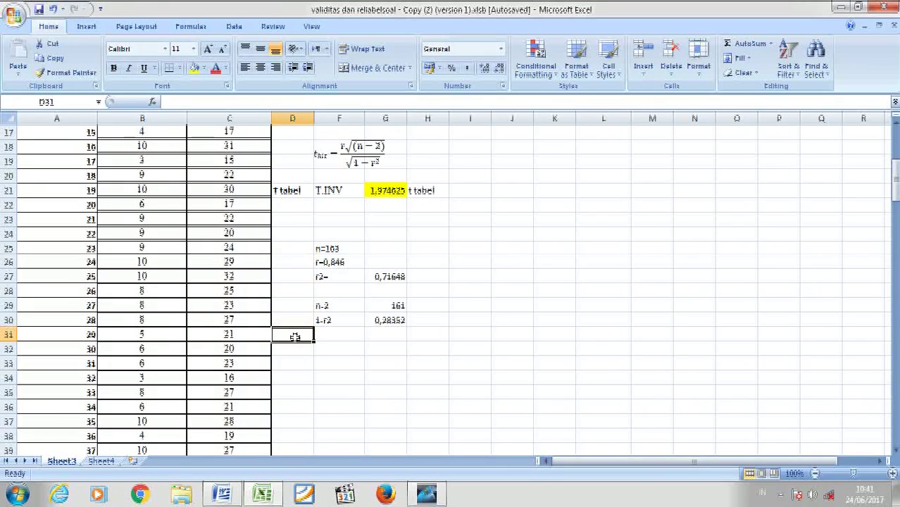
text(sqrt)
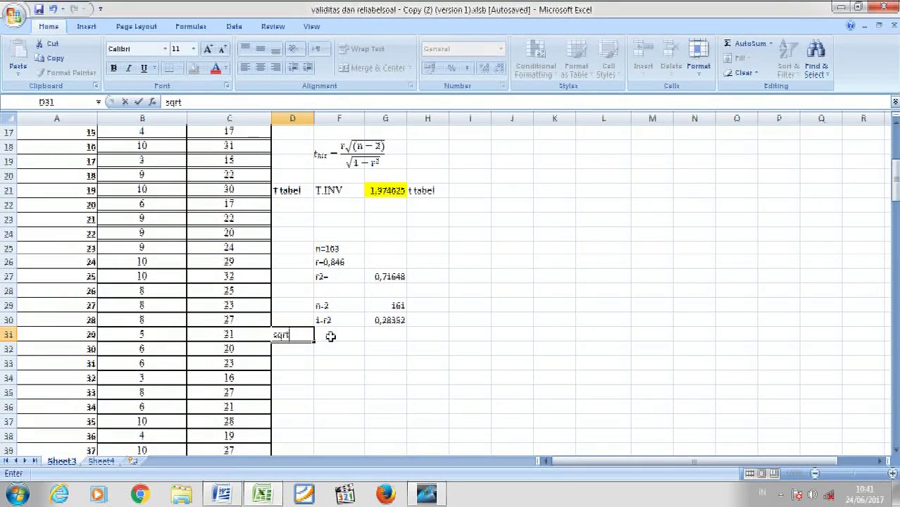
click(330, 336)
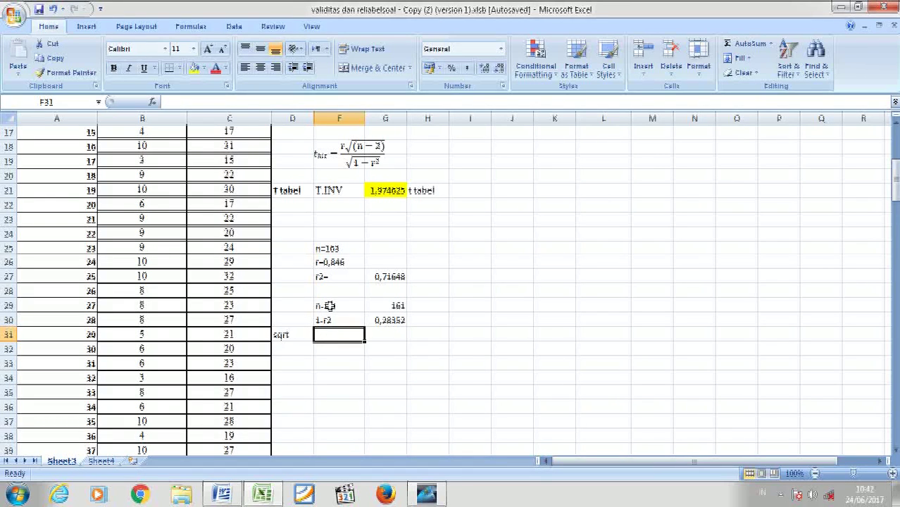
click(329, 306)
key(ctrl+c)
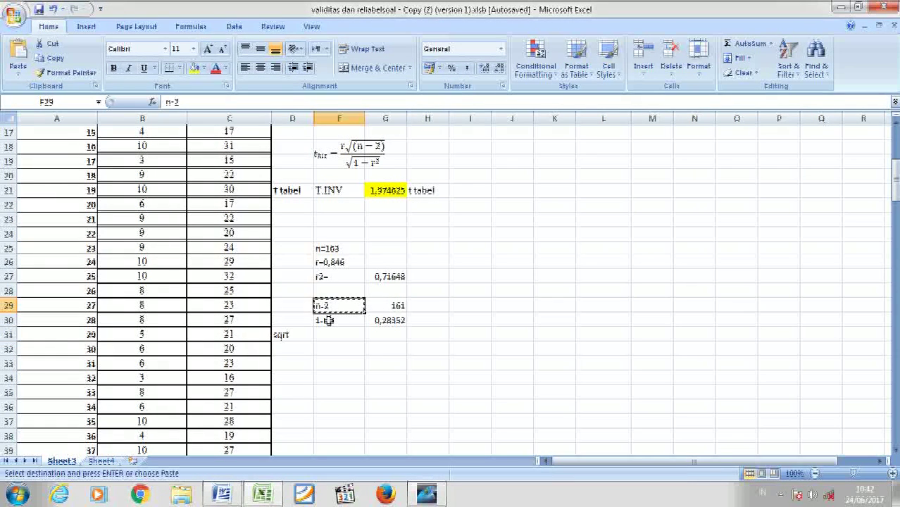
click(329, 334)
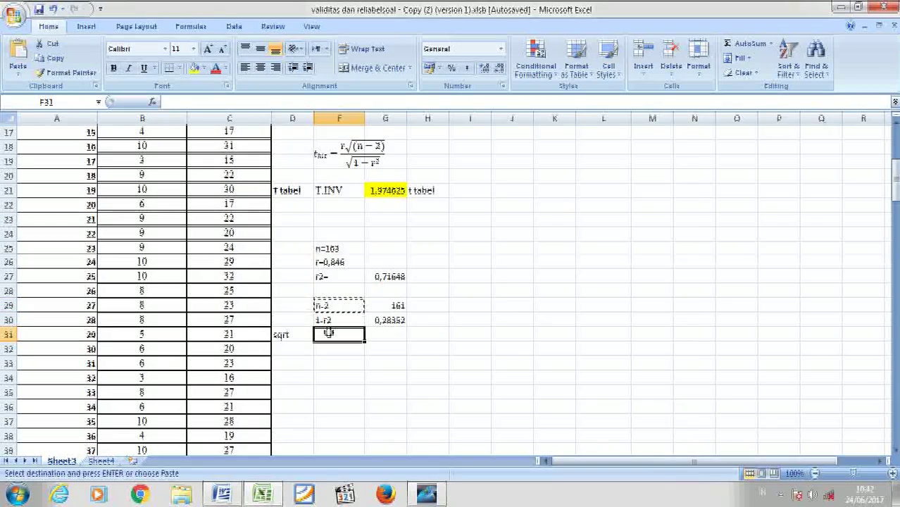
key(ctrl+v)
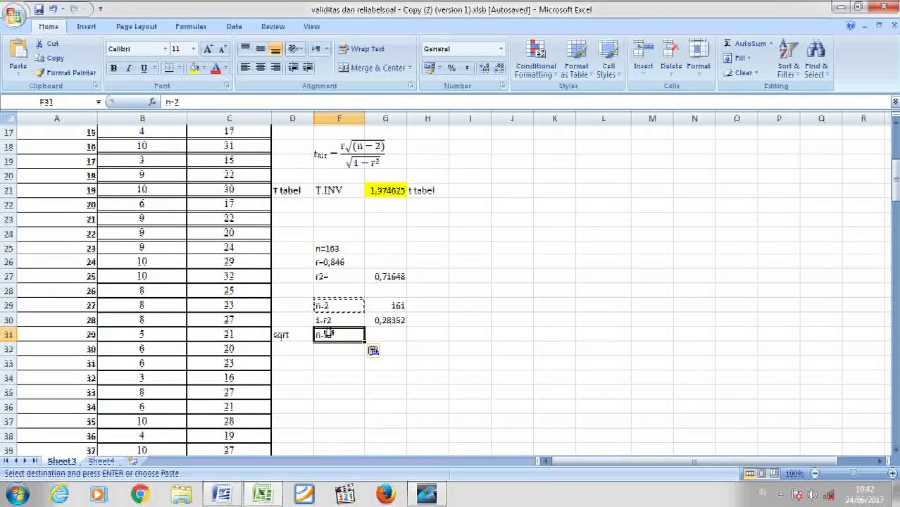
Fill the "sqrt" label down to D32 and copy the "1-r2" label from F30 into F32
click(291, 353)
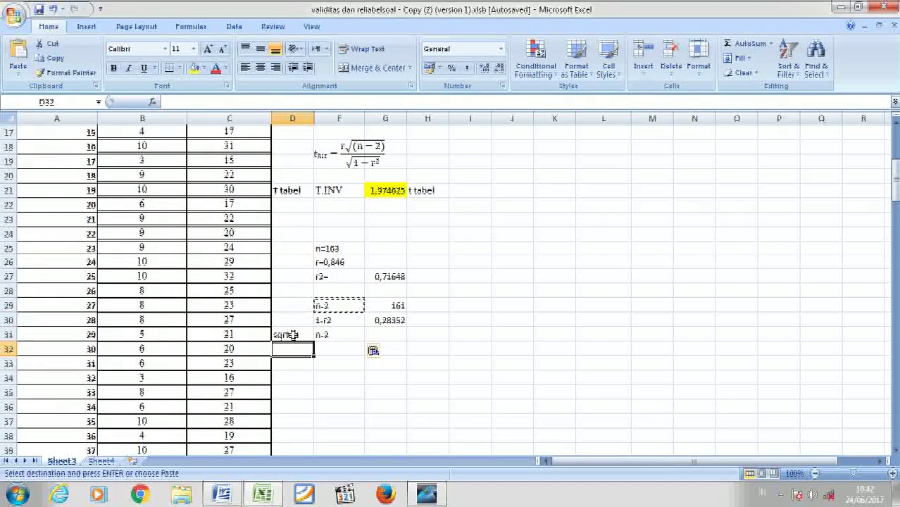
click(292, 335)
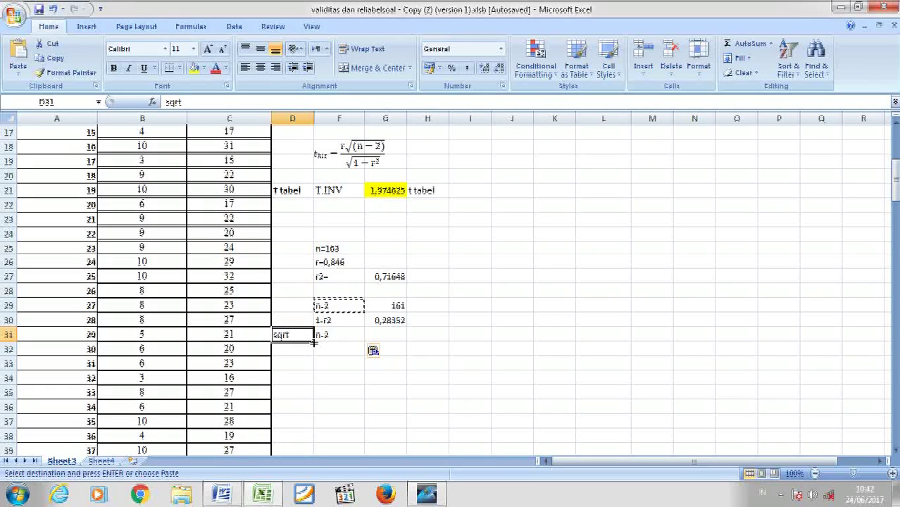
drag(313, 343, 309, 355)
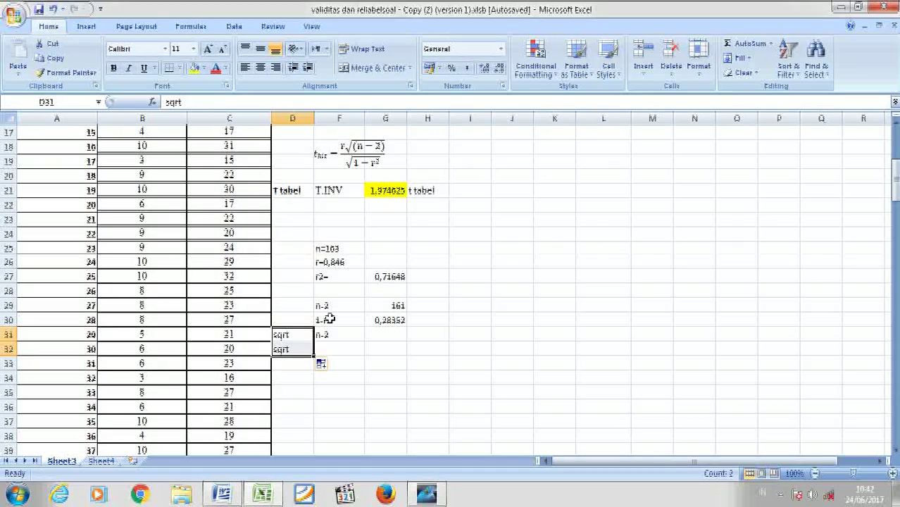
click(329, 320)
key(ctrl+c)
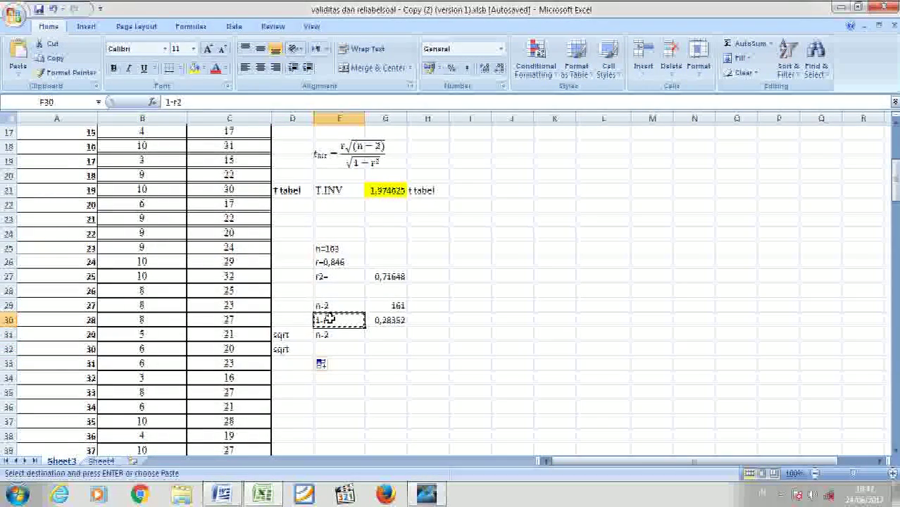
click(328, 347)
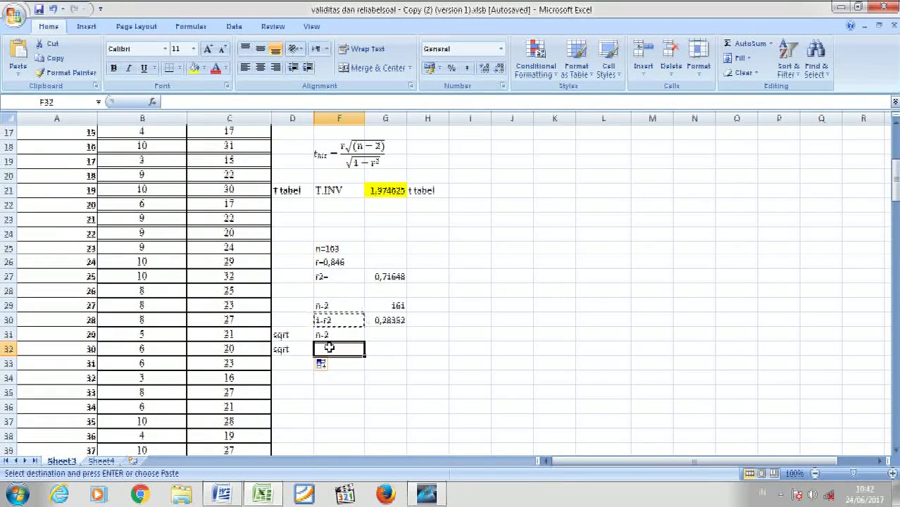
key(ctrl+v)
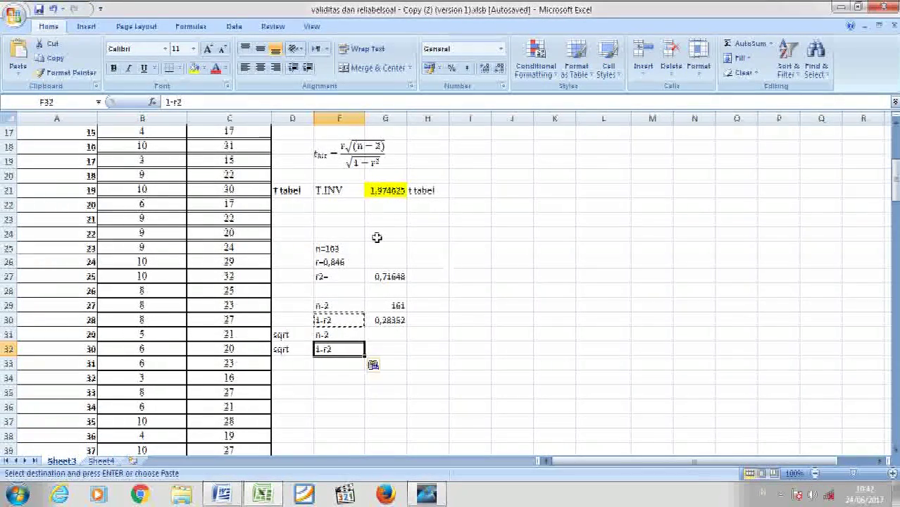
Enter the plain reference =G29 in G31, beside the sqrt n-2 labels
click(334, 393)
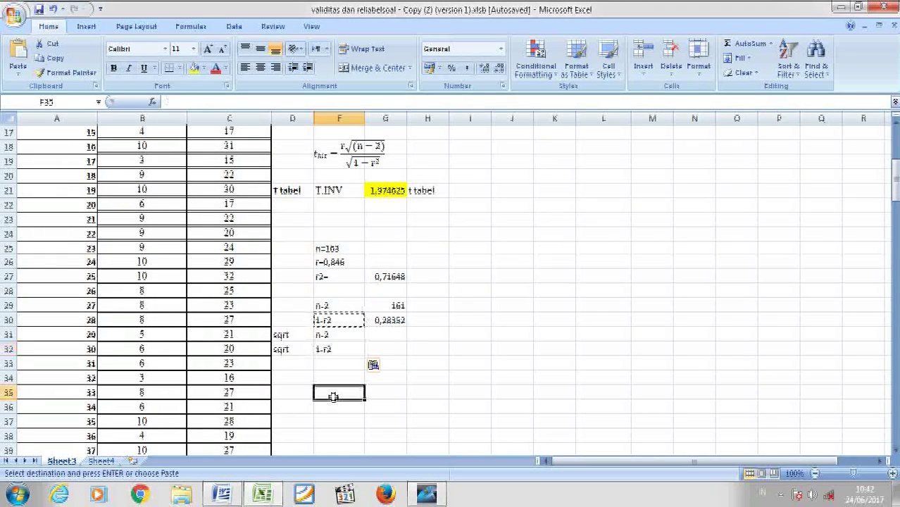
click(388, 333)
text(=)
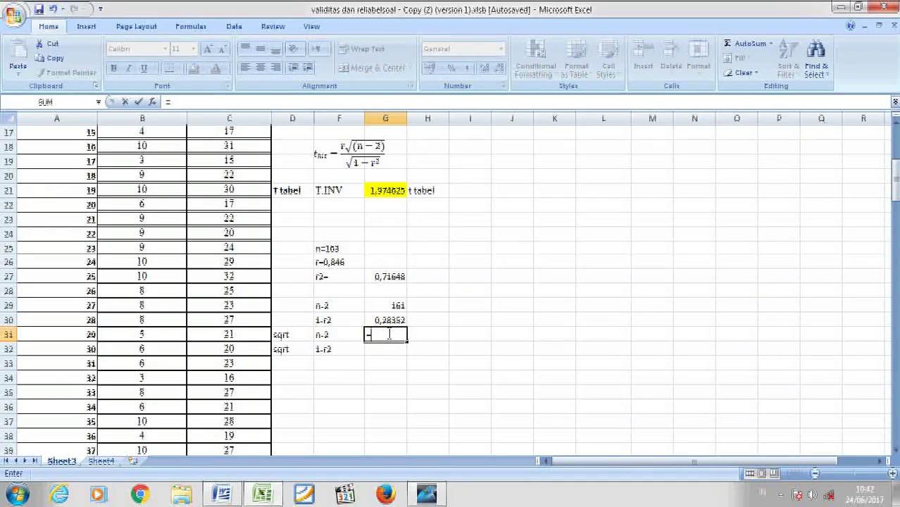
click(383, 306)
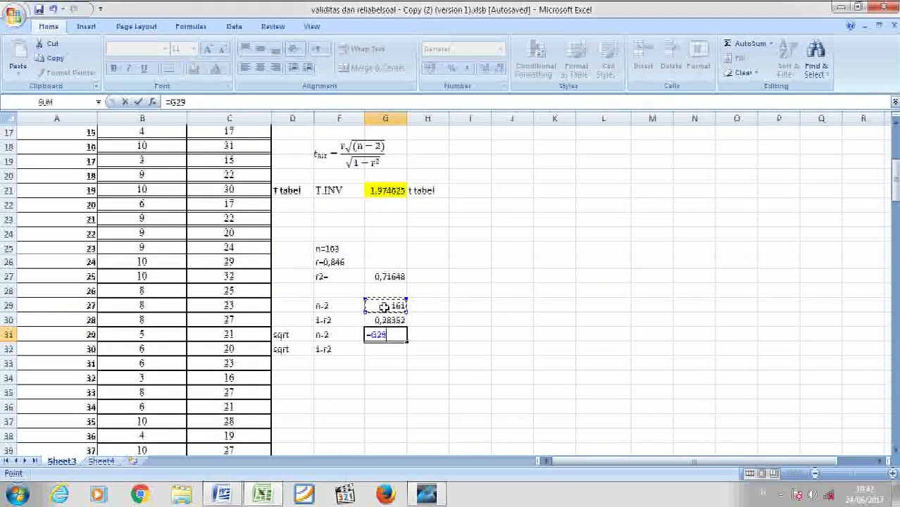
key(Return)
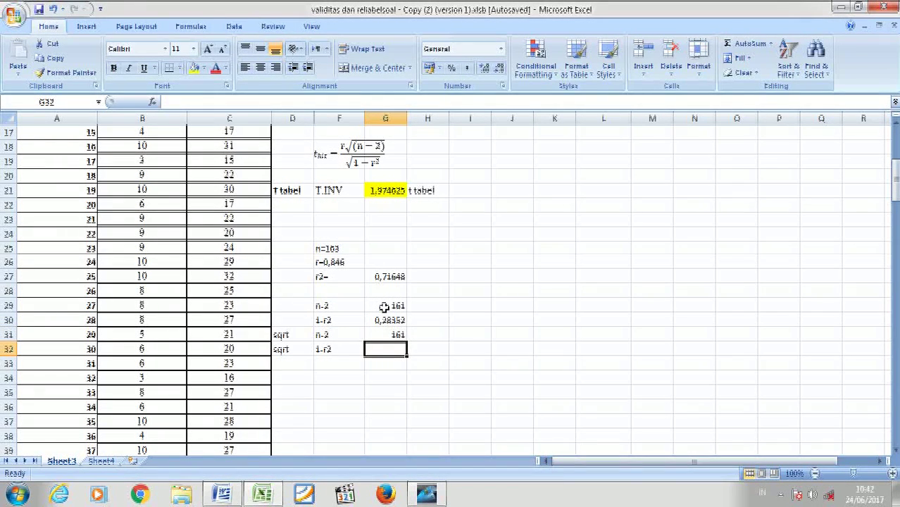
Replace the formula in G31 with =SQRT(G29) to take the square root of n-2
click(390, 334)
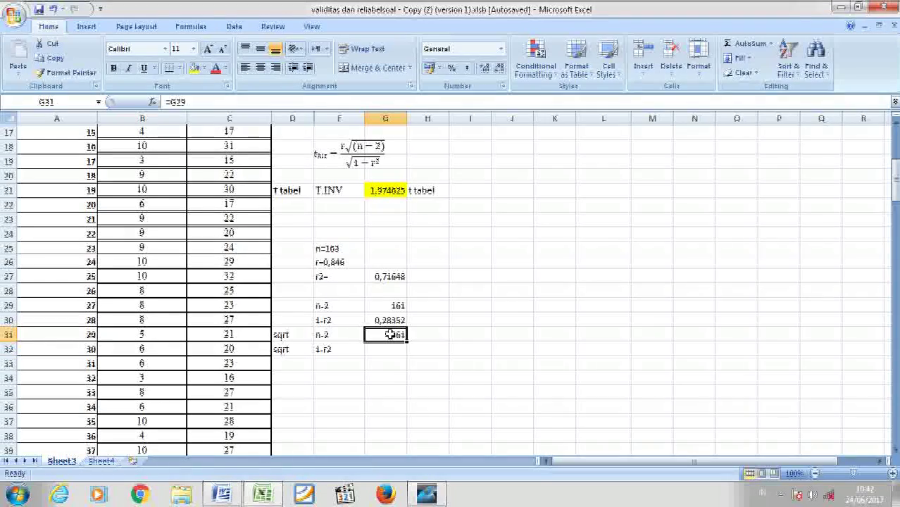
double_click(392, 334)
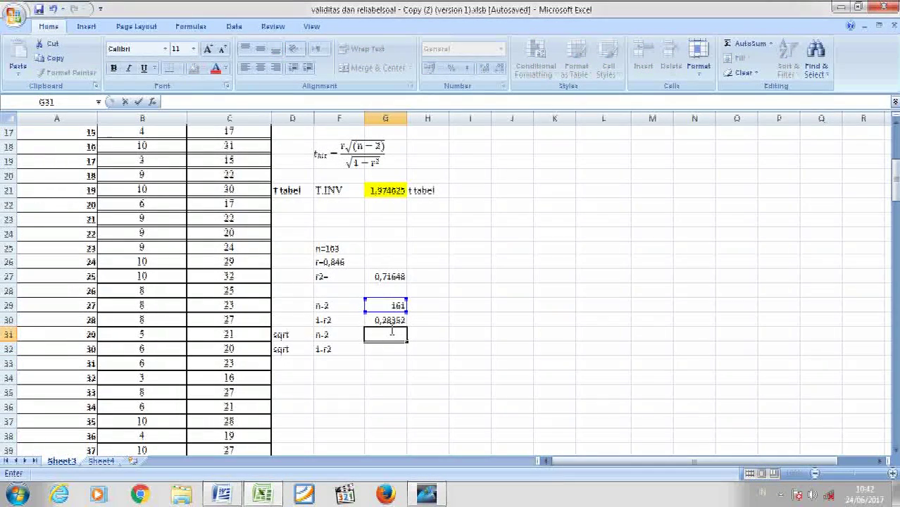
text(=)
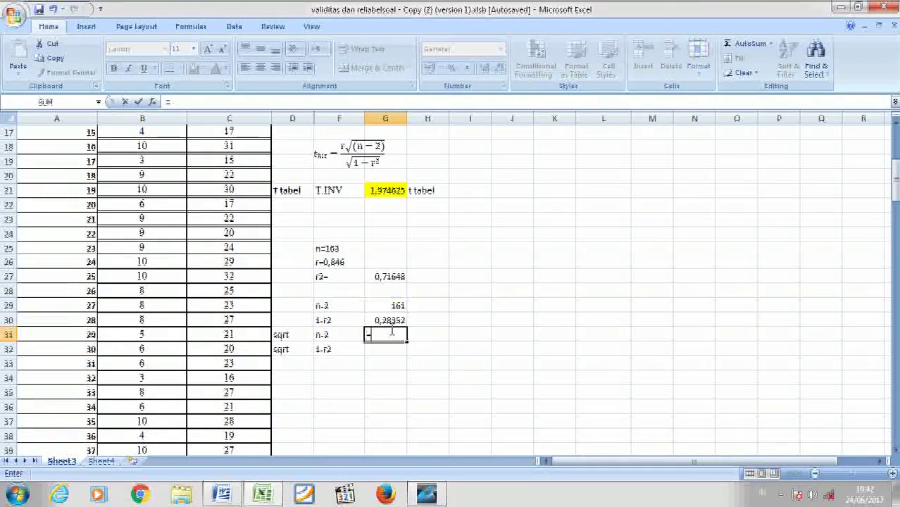
text(sq)
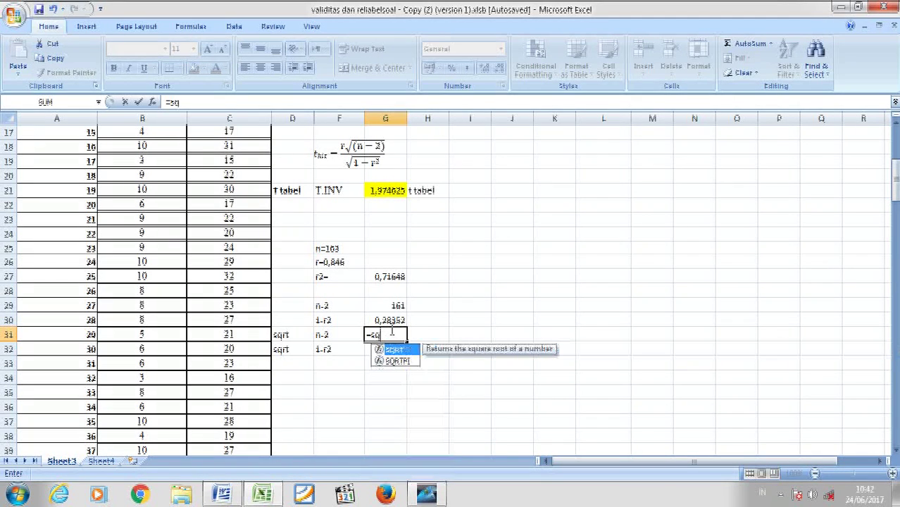
text(rt)
double_click(393, 350)
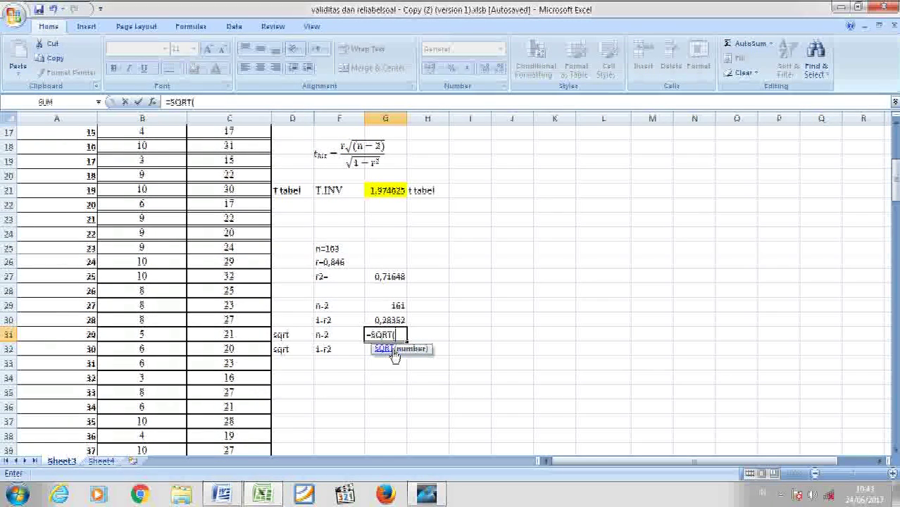
click(396, 307)
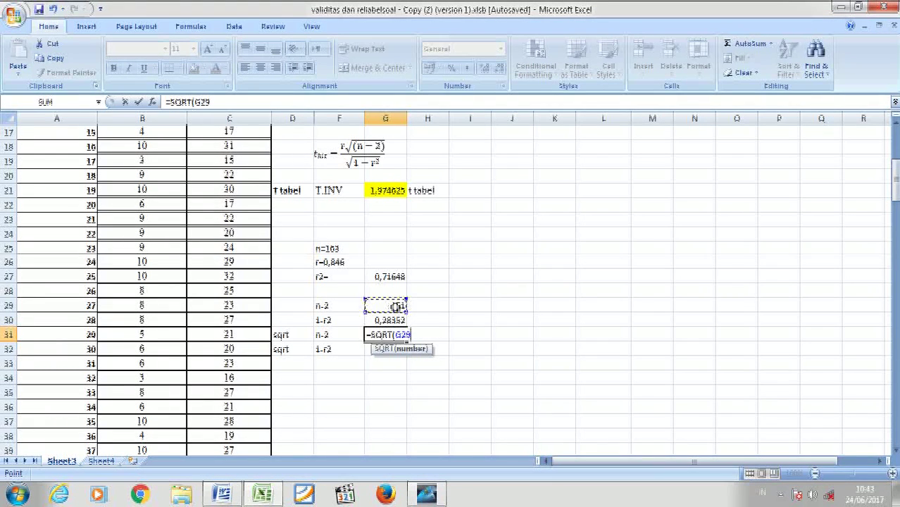
text())
key(Return)
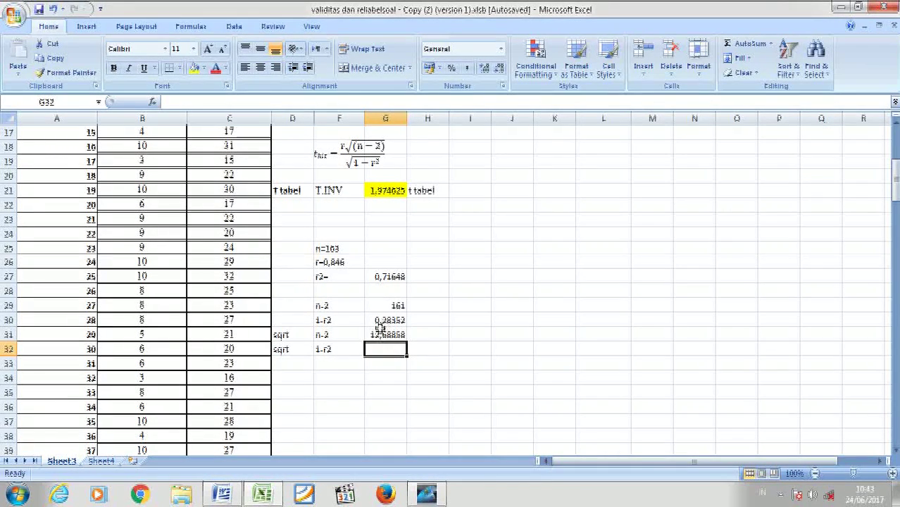
Calculate the square root of 1-r2 in G32 with the formula =SQRT(G30)
text(=)
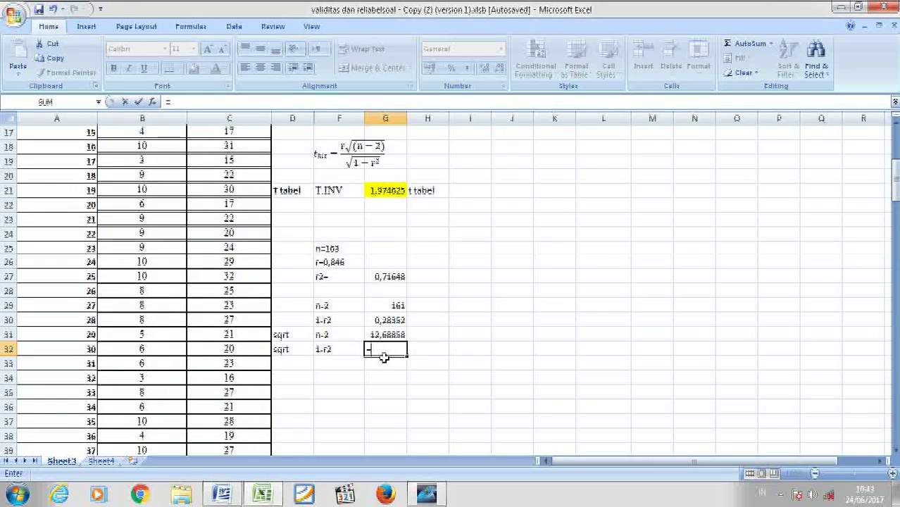
text(sqrt)
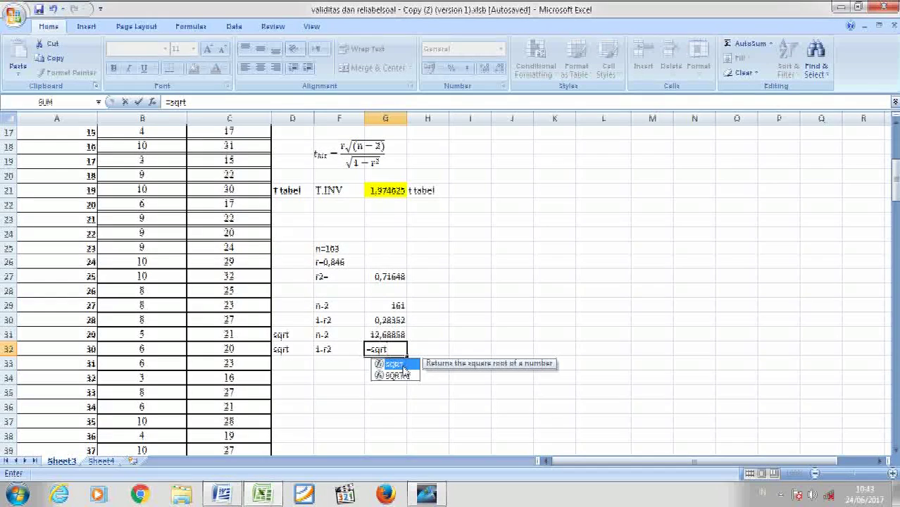
double_click(401, 363)
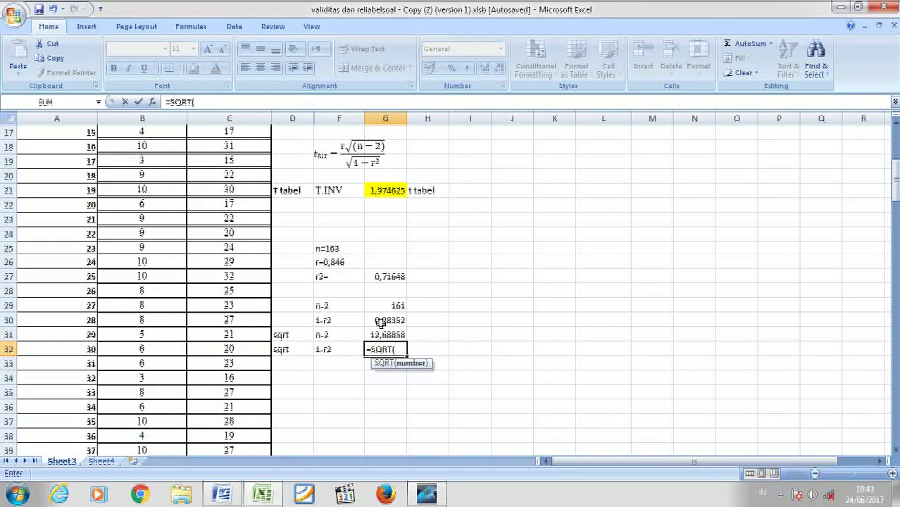
click(378, 322)
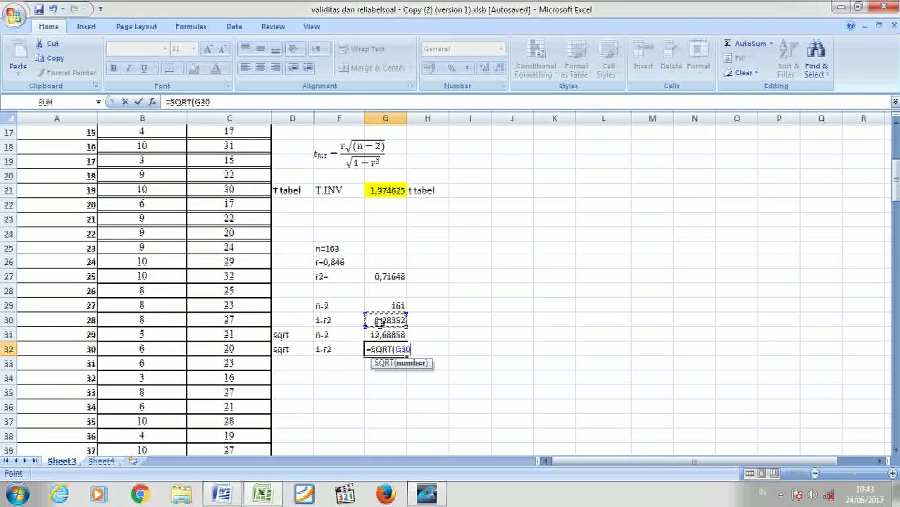
text())
key(Return)
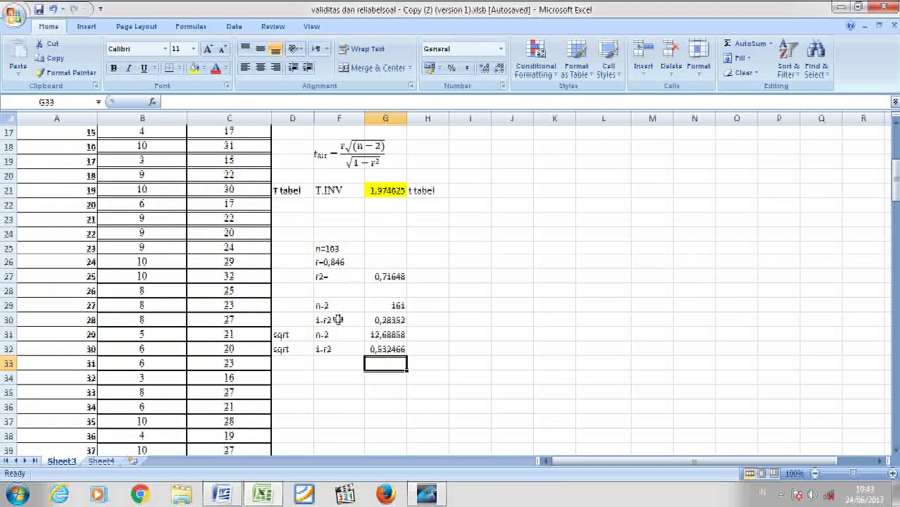
Enter the label "r*sqrt 1-r2" in D33, below the two sqrt labels
click(304, 362)
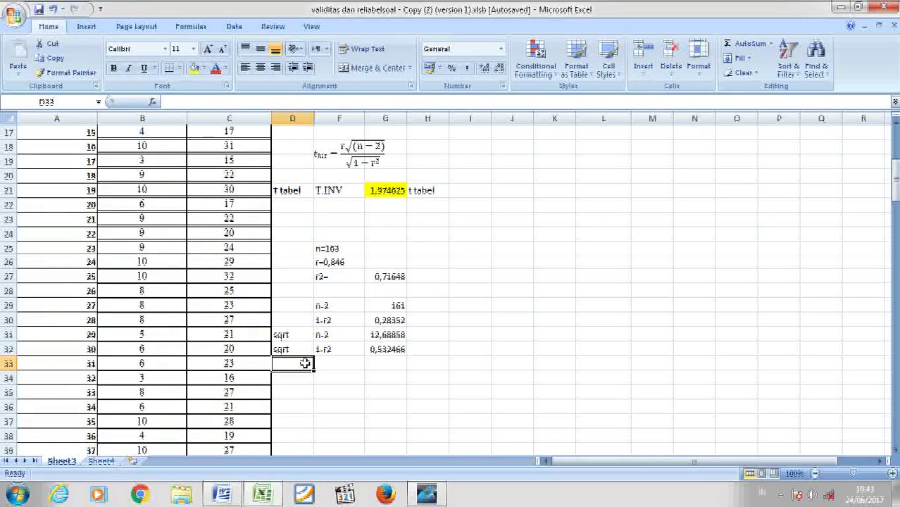
text(sq)
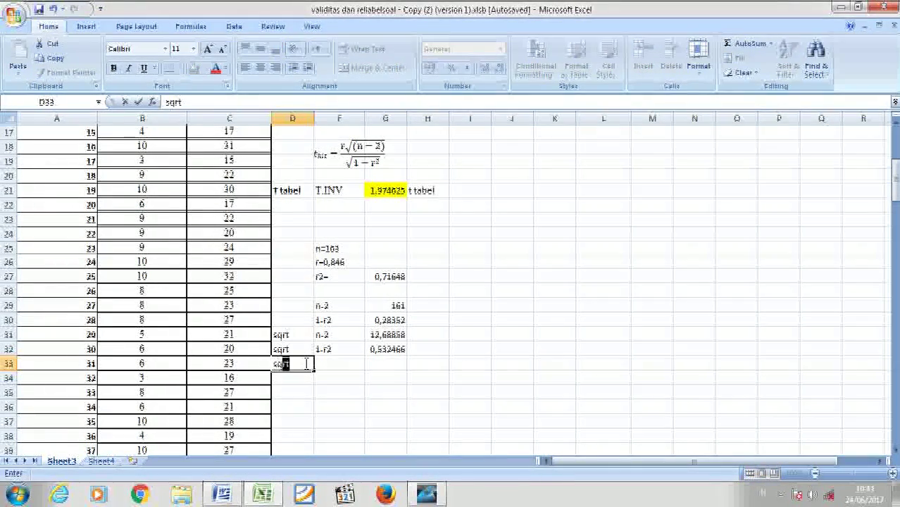
key(BackSpace)
key(BackSpace)
text(sqrt 1-r2)
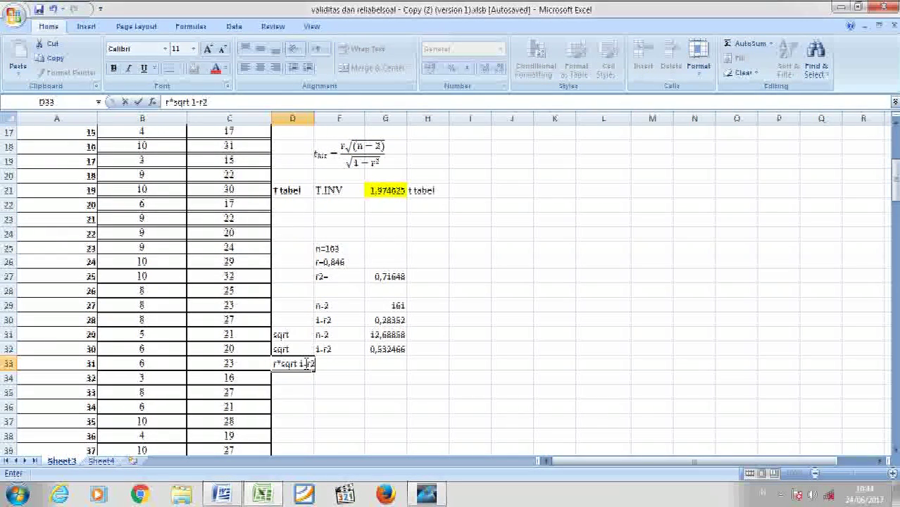
Multiply the correlation value by the square root of n-2 in G33 with the formula =G14*G31
click(378, 366)
text(=)
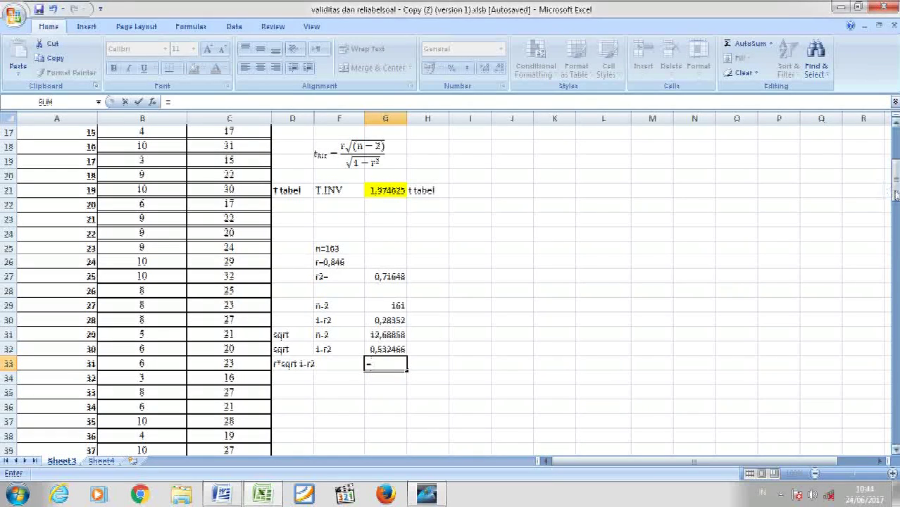
drag(895, 194, 895, 186)
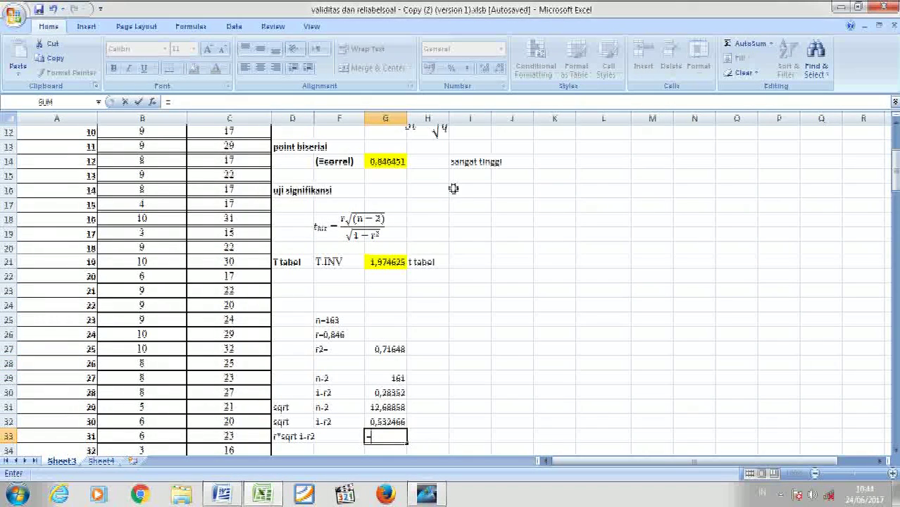
click(372, 161)
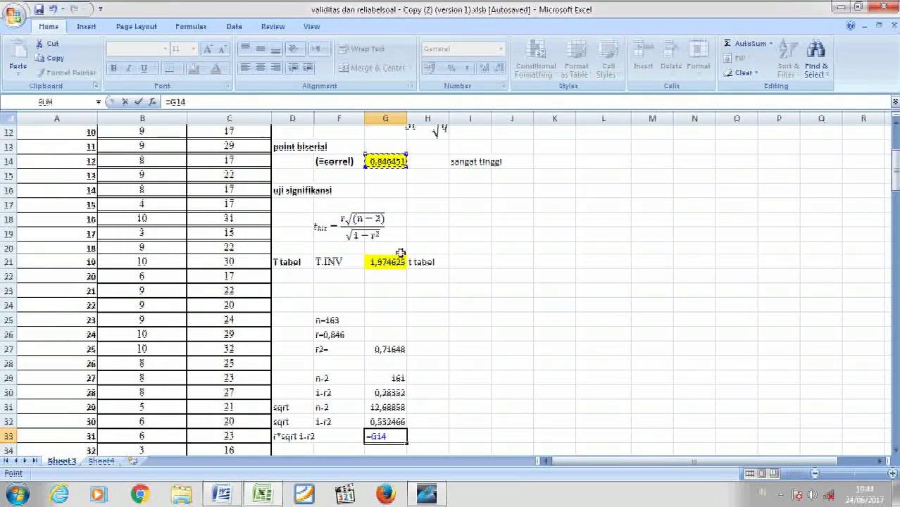
text(*)
drag(893, 181, 892, 196)
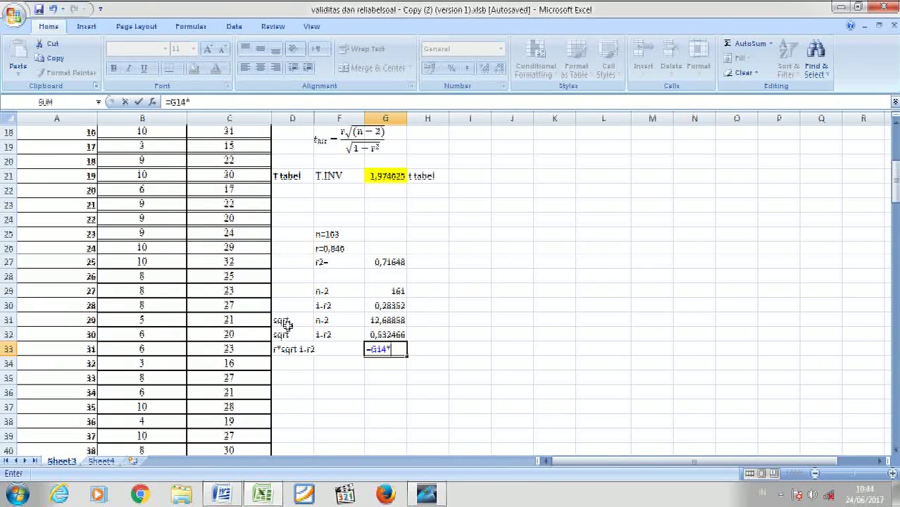
click(393, 321)
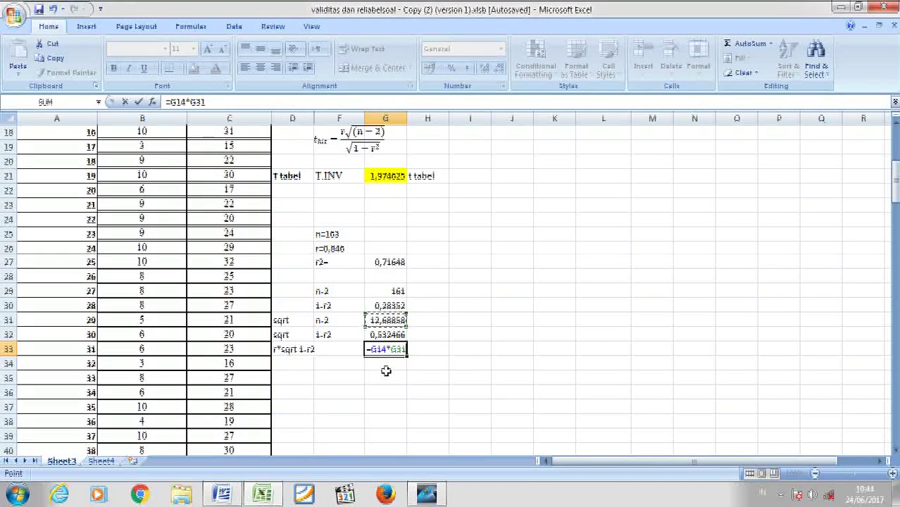
key(Return)
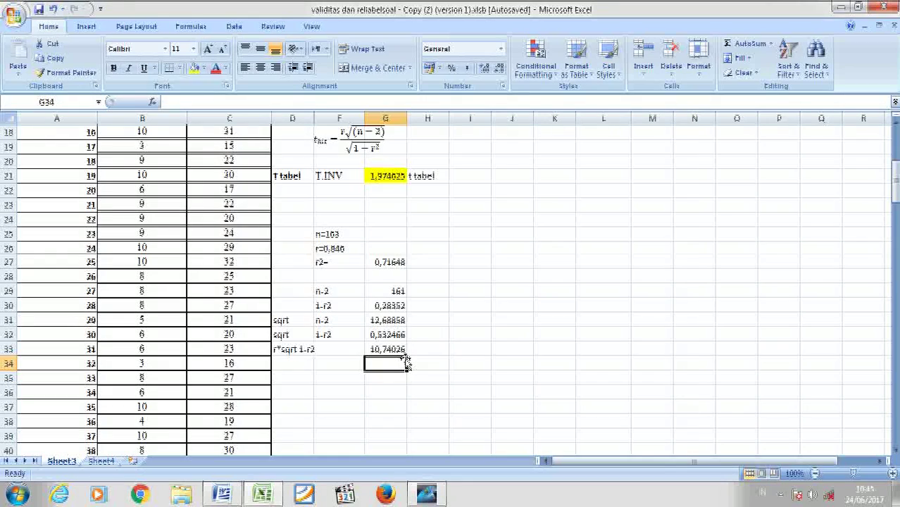
Label F35 "t hit" and calculate t-hitung beside it in G35 with the formula =G33/G32
click(320, 377)
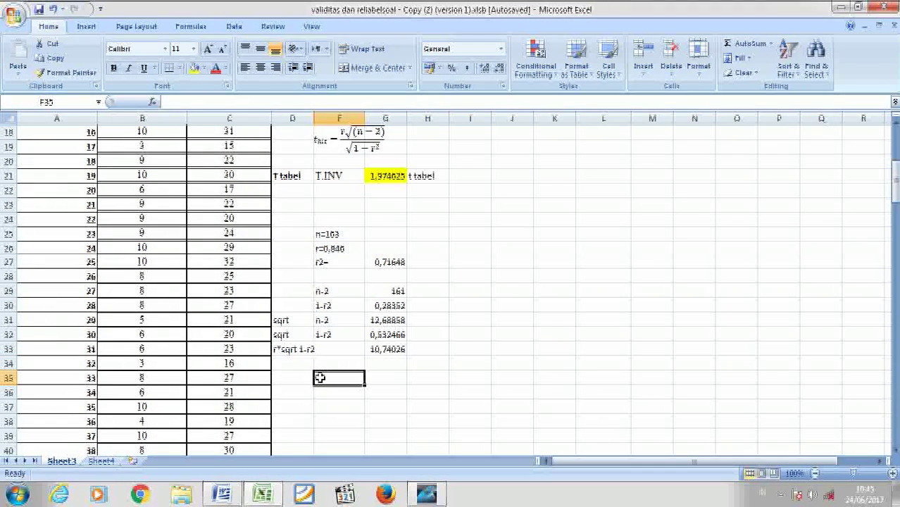
text(t hit)
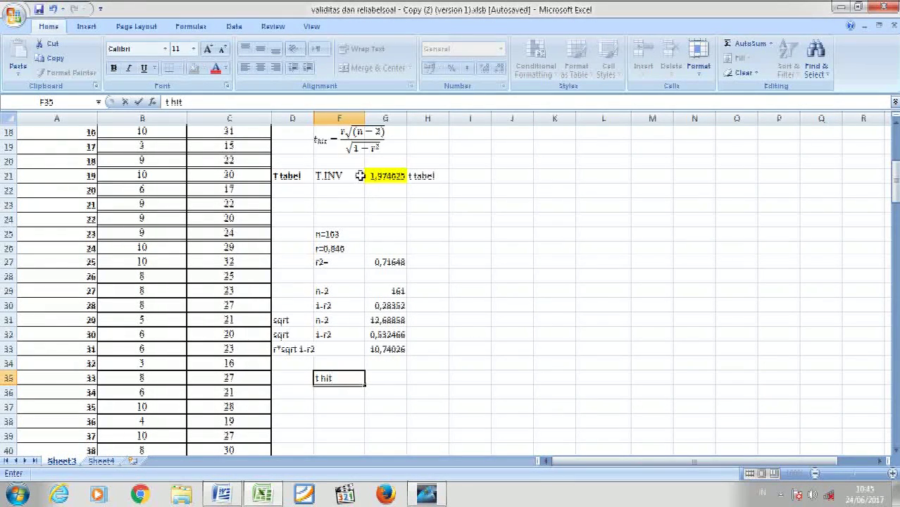
click(374, 380)
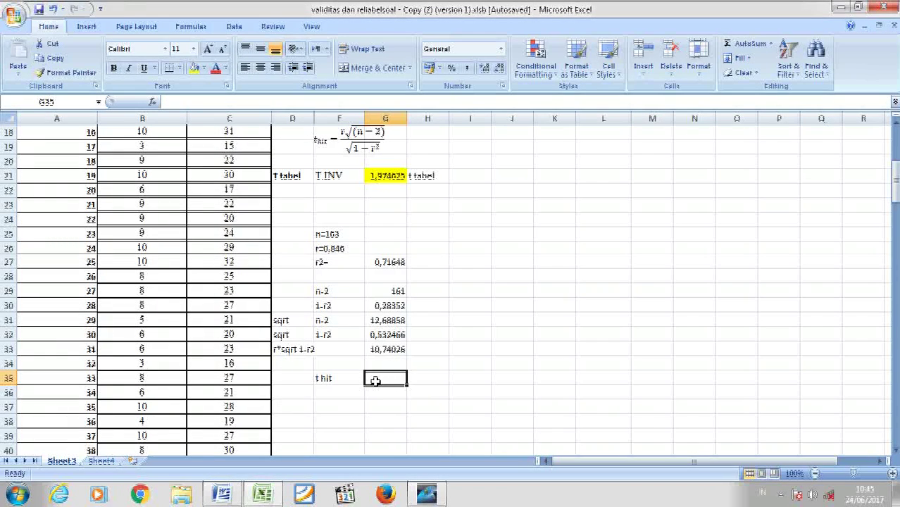
text(=)
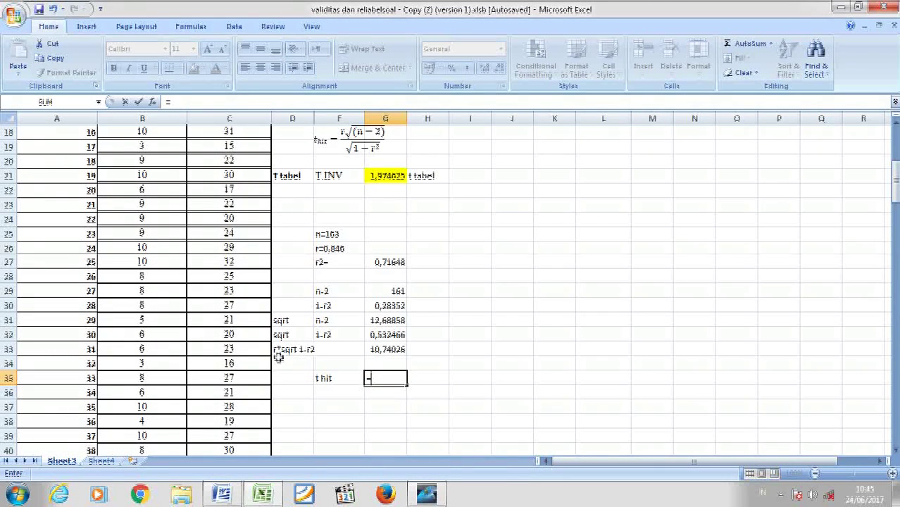
click(378, 348)
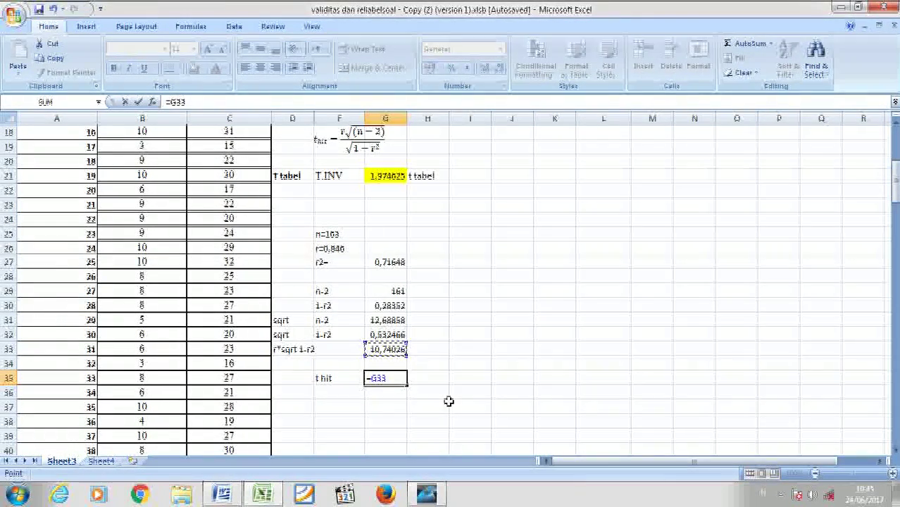
text(/)
key(BackSpace)
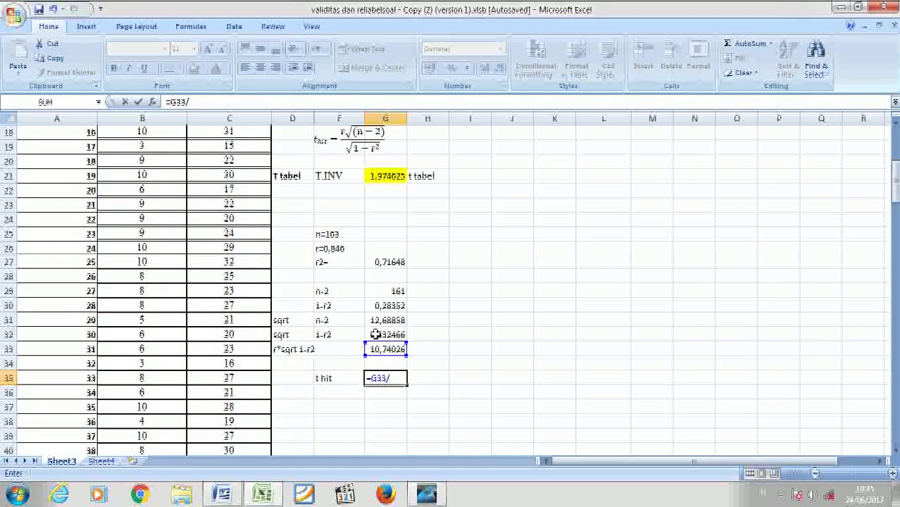
click(375, 335)
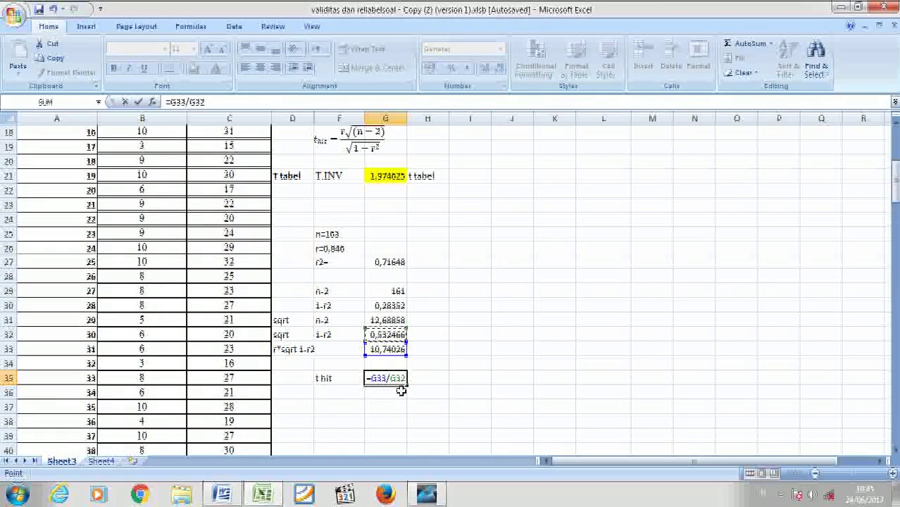
key(Return)
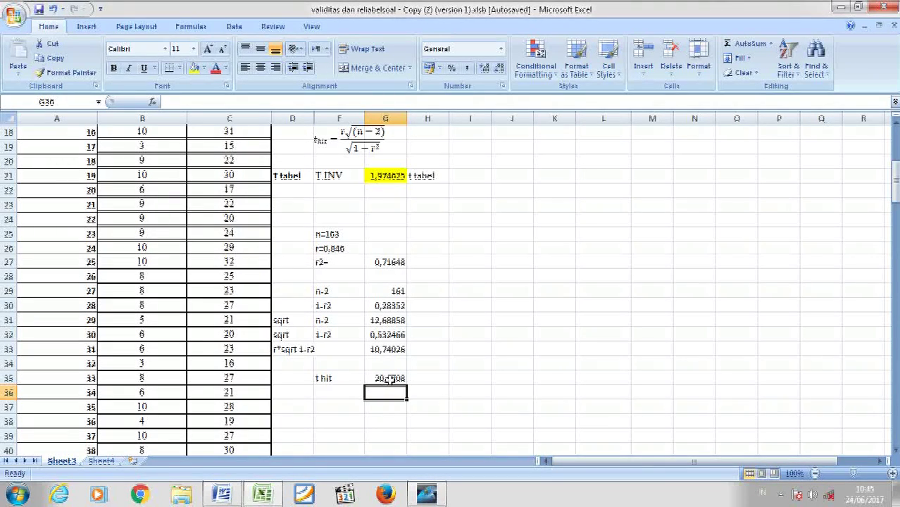
Highlight the t hit result in G35 with a yellow fill
click(386, 378)
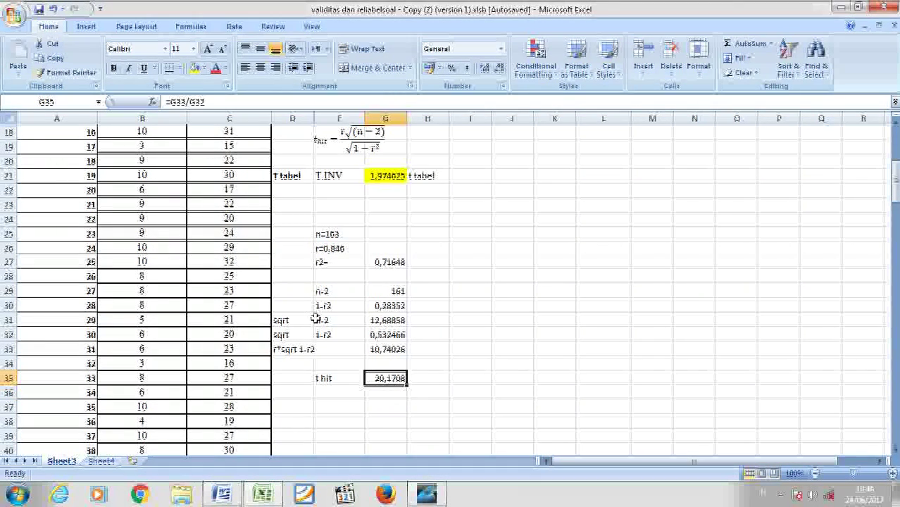
click(196, 68)
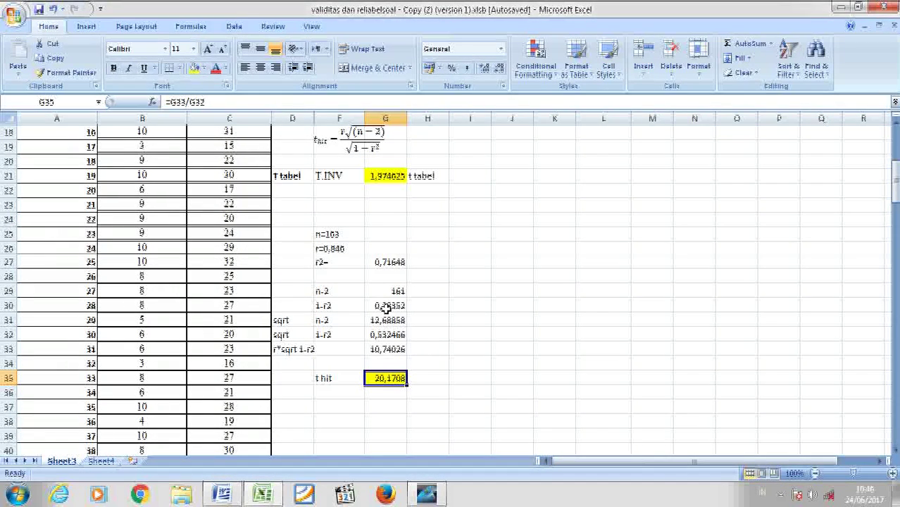
Switch to the Word document and examine the decision rules comparing t hitung with t tabel below the interpretation table
click(221, 494)
key(Down)
key(Down)
key(Down)
key(Down)
key(Down)
key(Down)
key(Down)
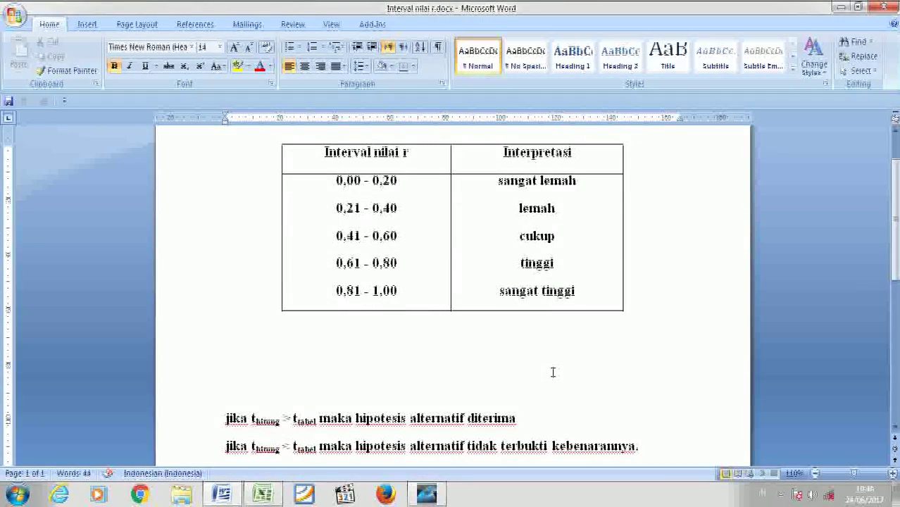
key(alt+shift)
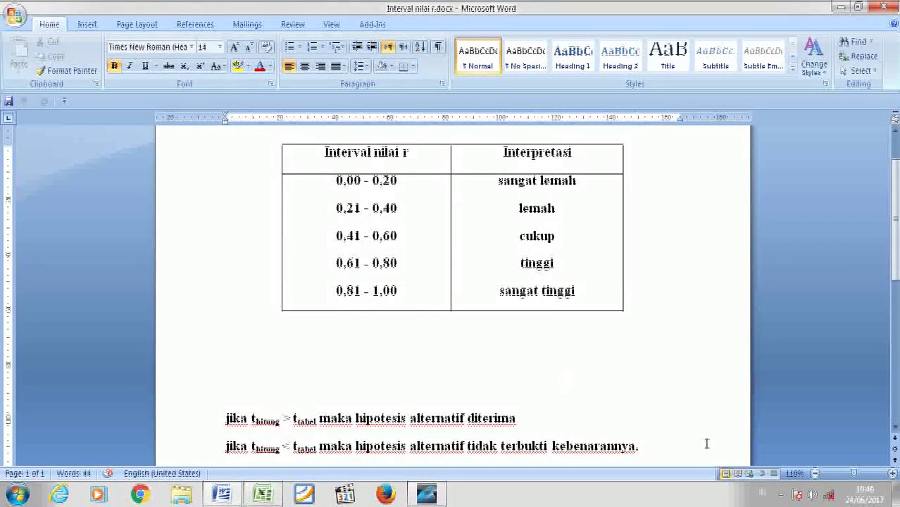
click(894, 434)
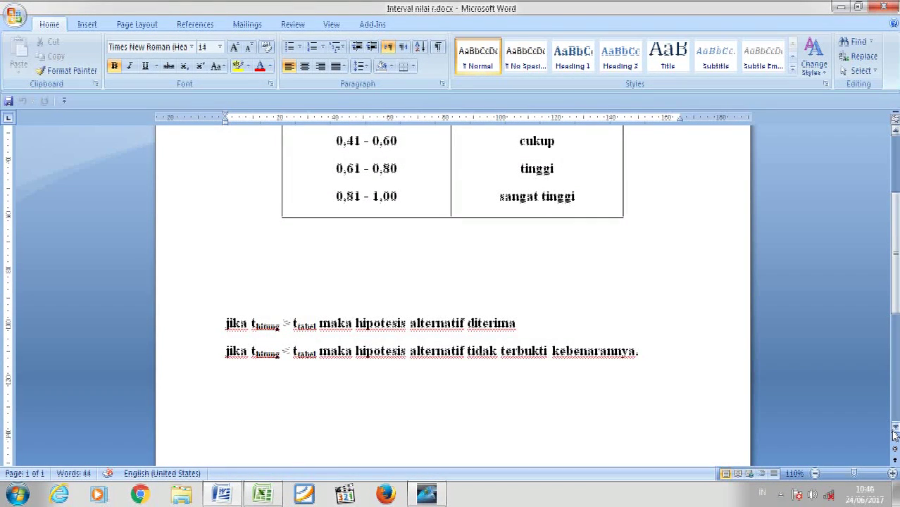
click(895, 434)
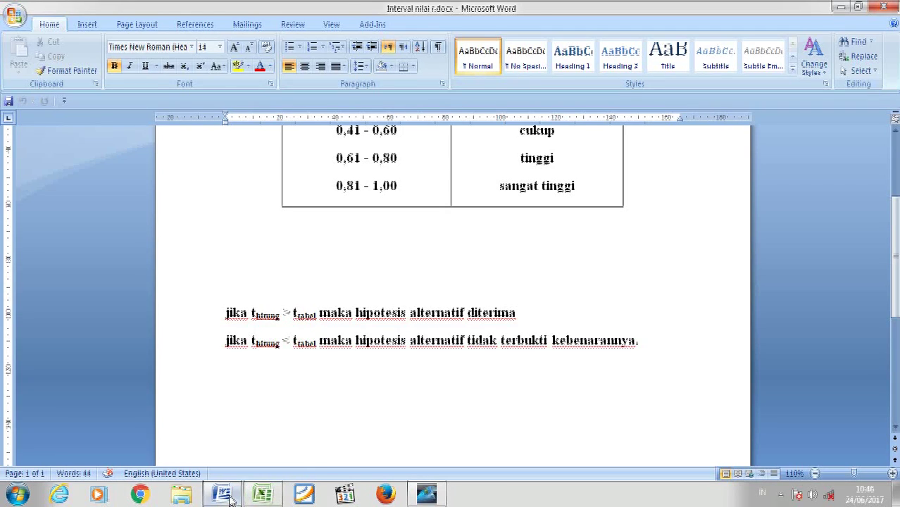
Switch back to the Excel workbook and compare the t hit value in G35 with the t tabel value in G21
click(262, 494)
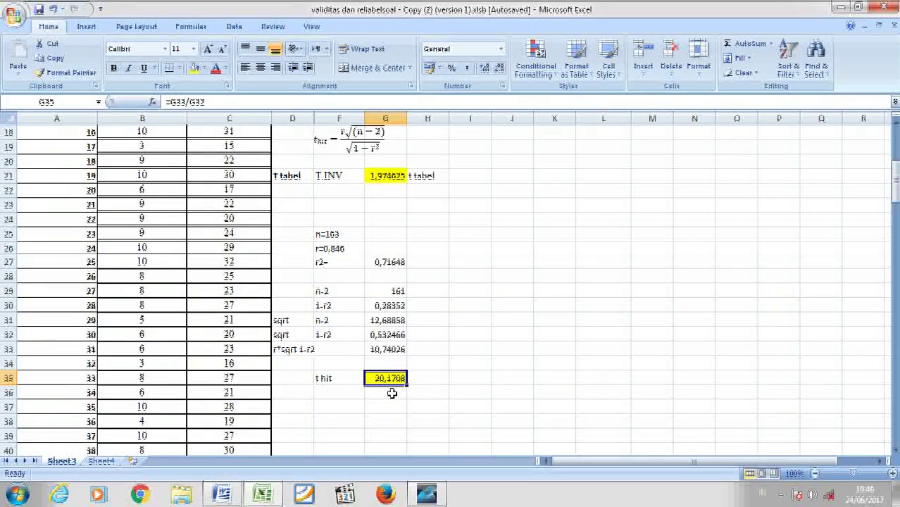
click(329, 379)
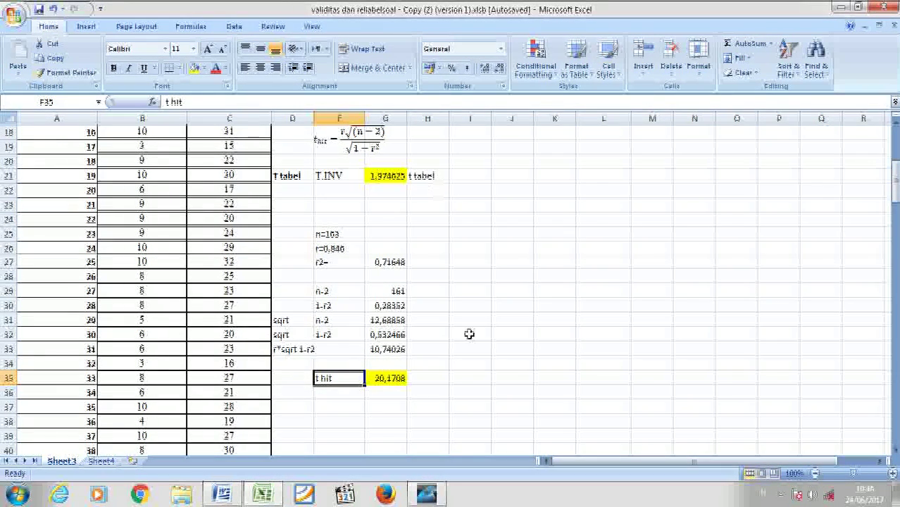
click(380, 408)
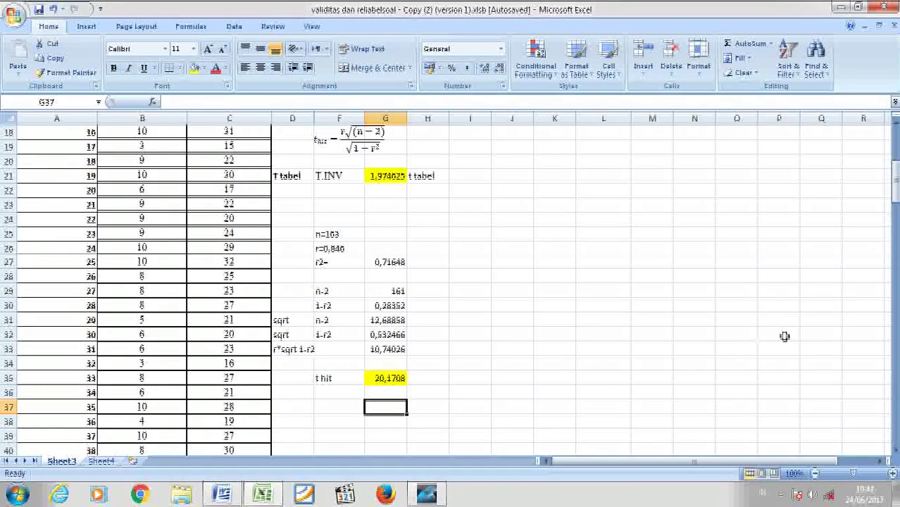
drag(894, 176, 894, 153)
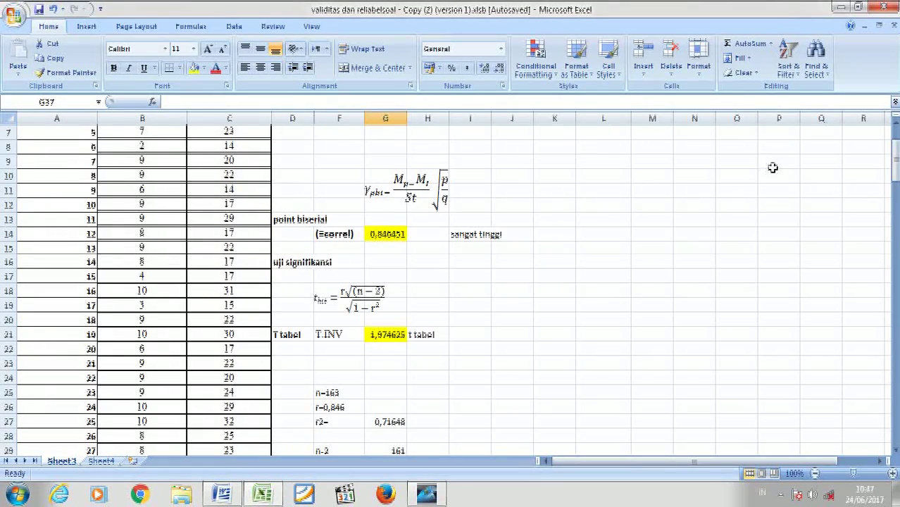
drag(896, 151, 896, 168)
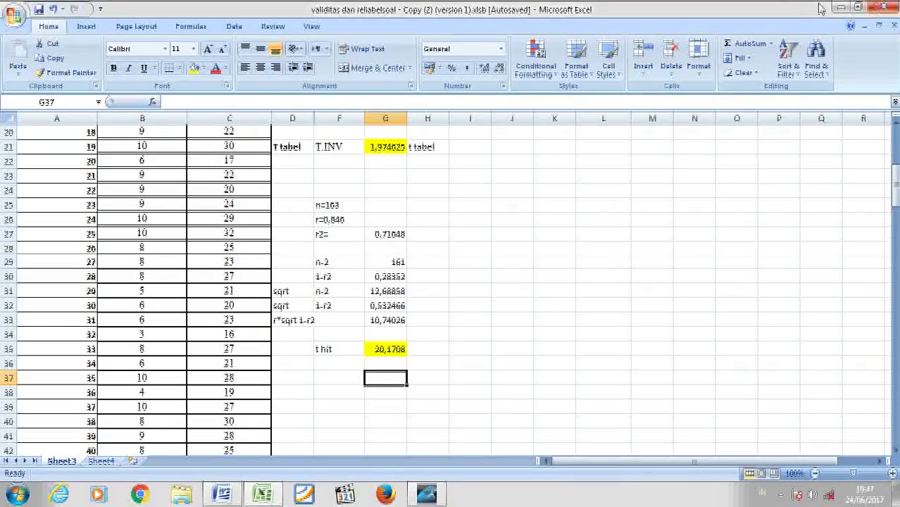
click(840, 9)
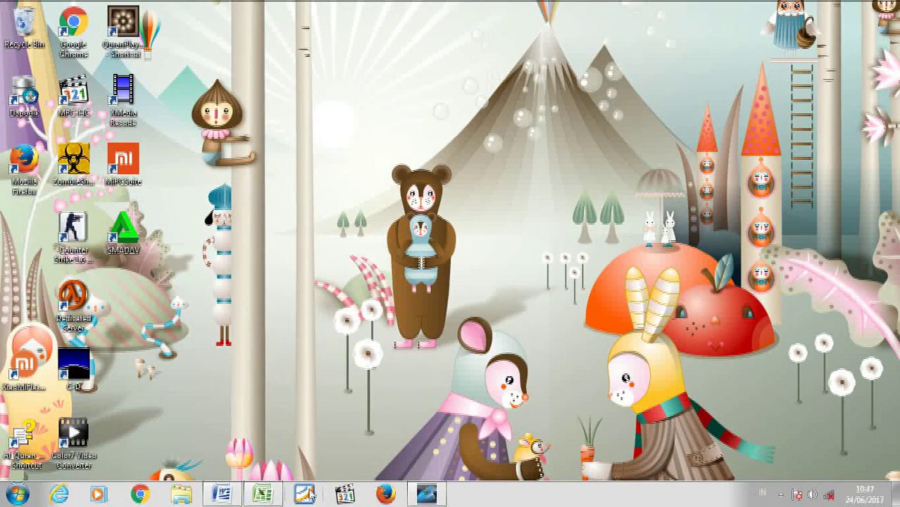
mouse_move(426, 495)
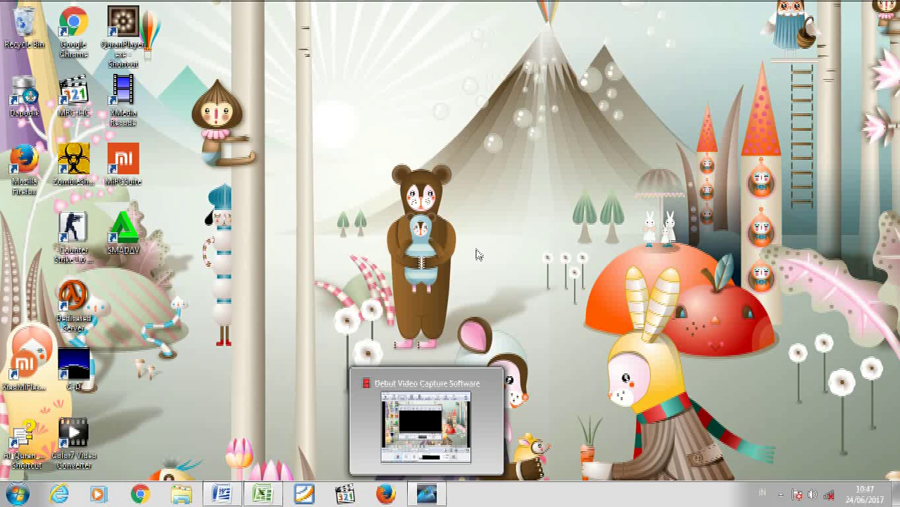
click(426, 496)
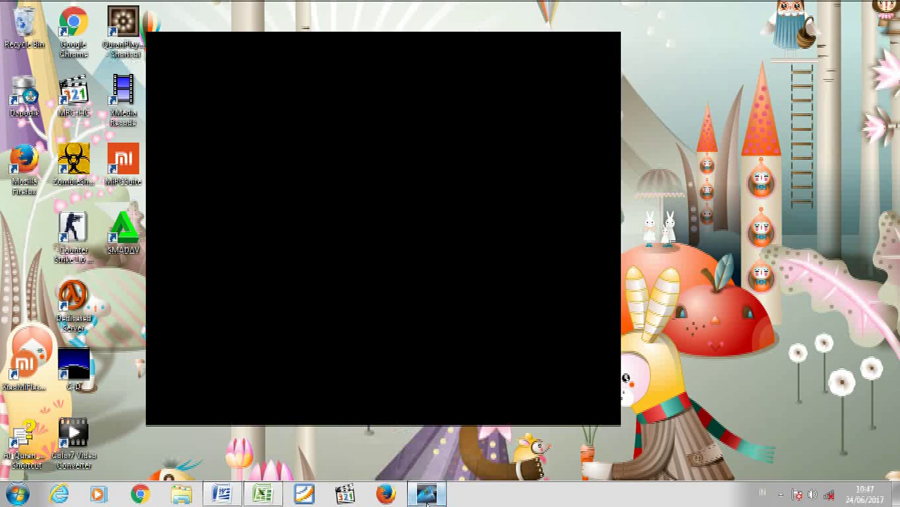